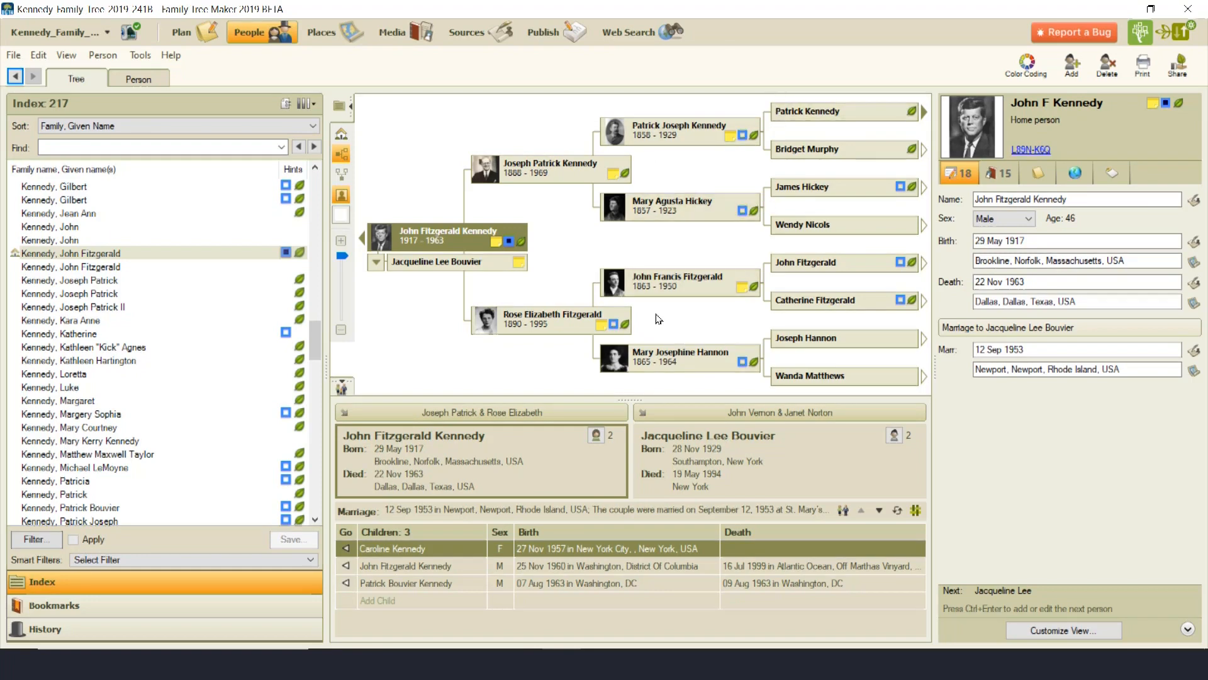
Step: Sort the people index by Sticky Notes (SN)
click(315, 129)
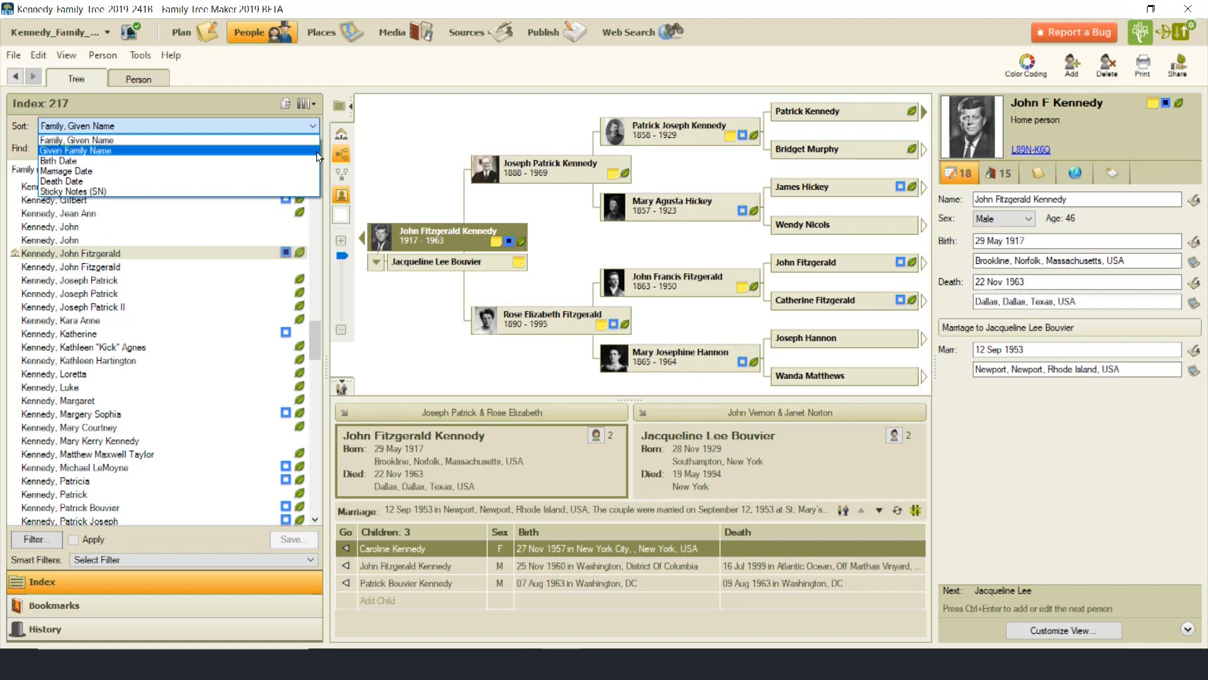
click(234, 190)
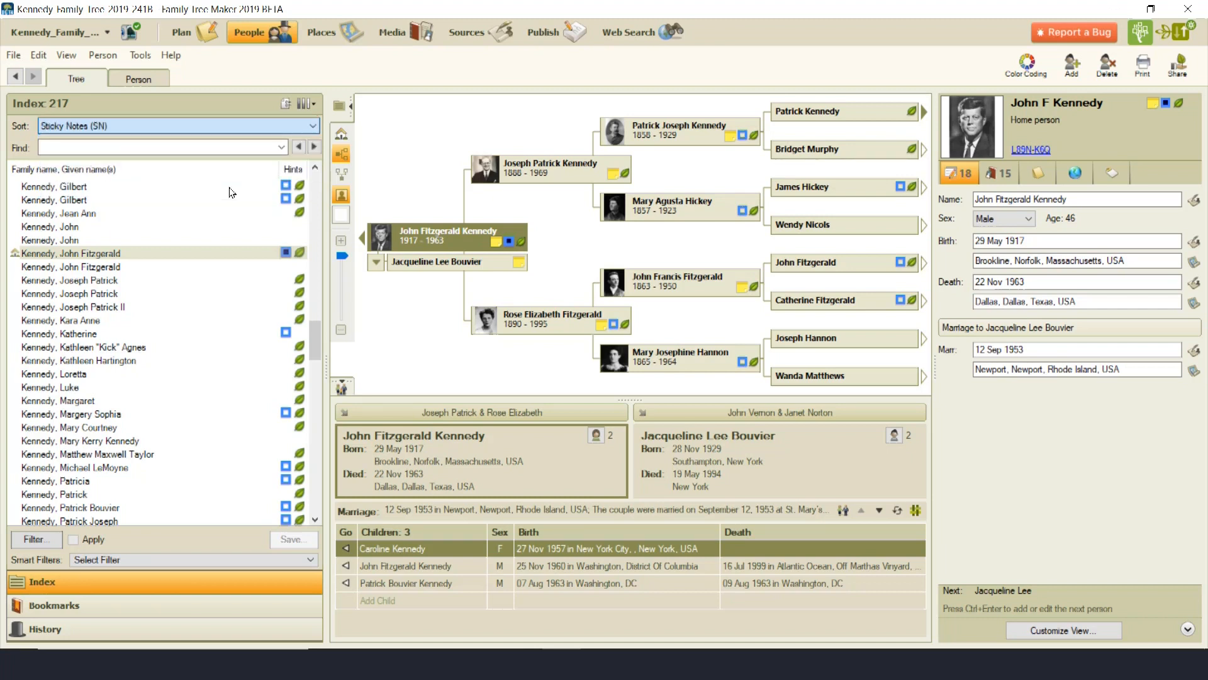
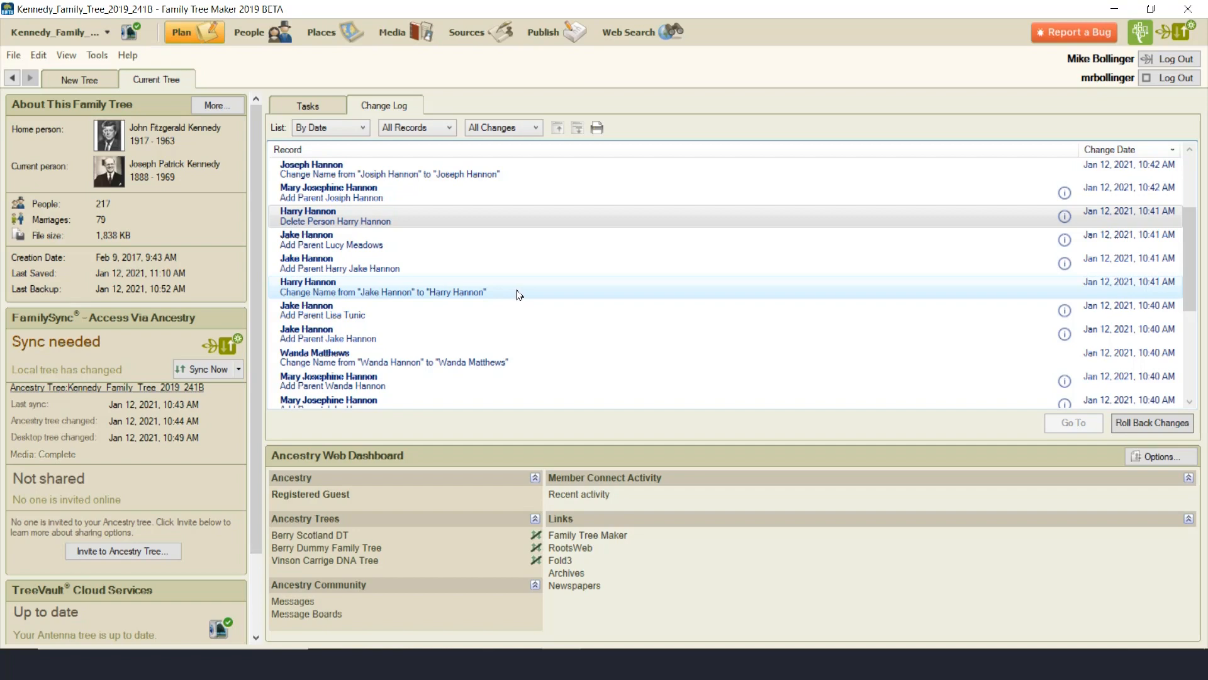
Step: Preview which Change Log entries a rollback to the selected person deletion would reverse, leaving the tree as it is
click(1128, 424)
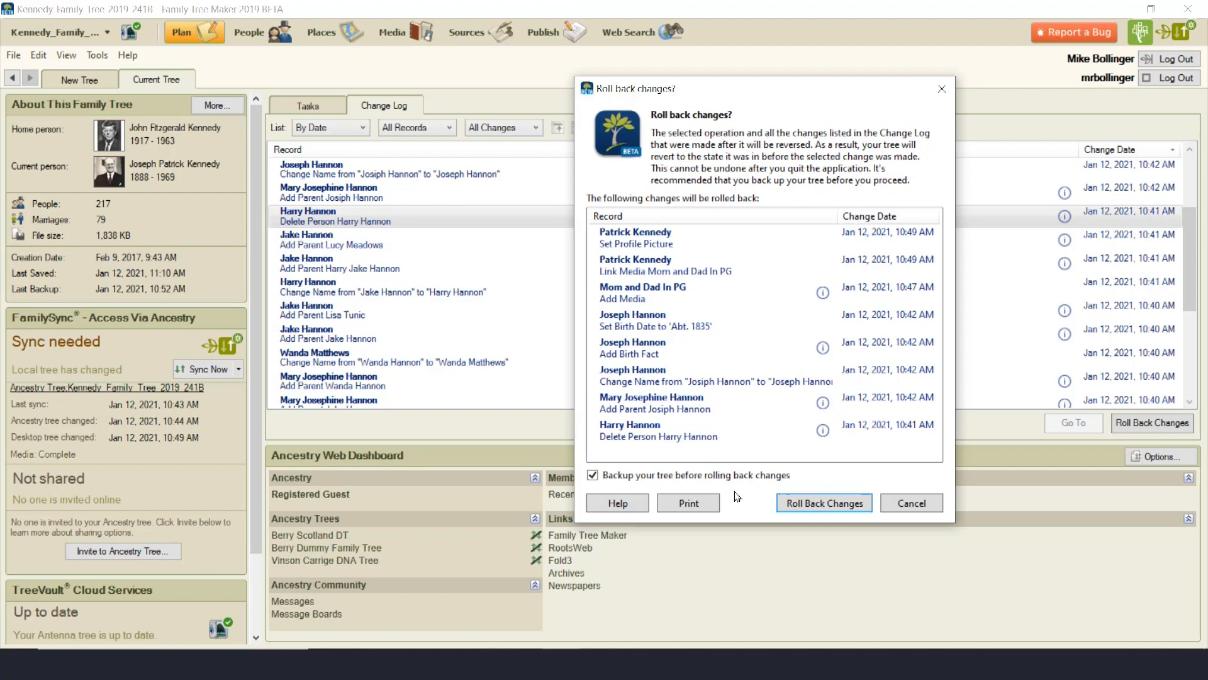
click(902, 504)
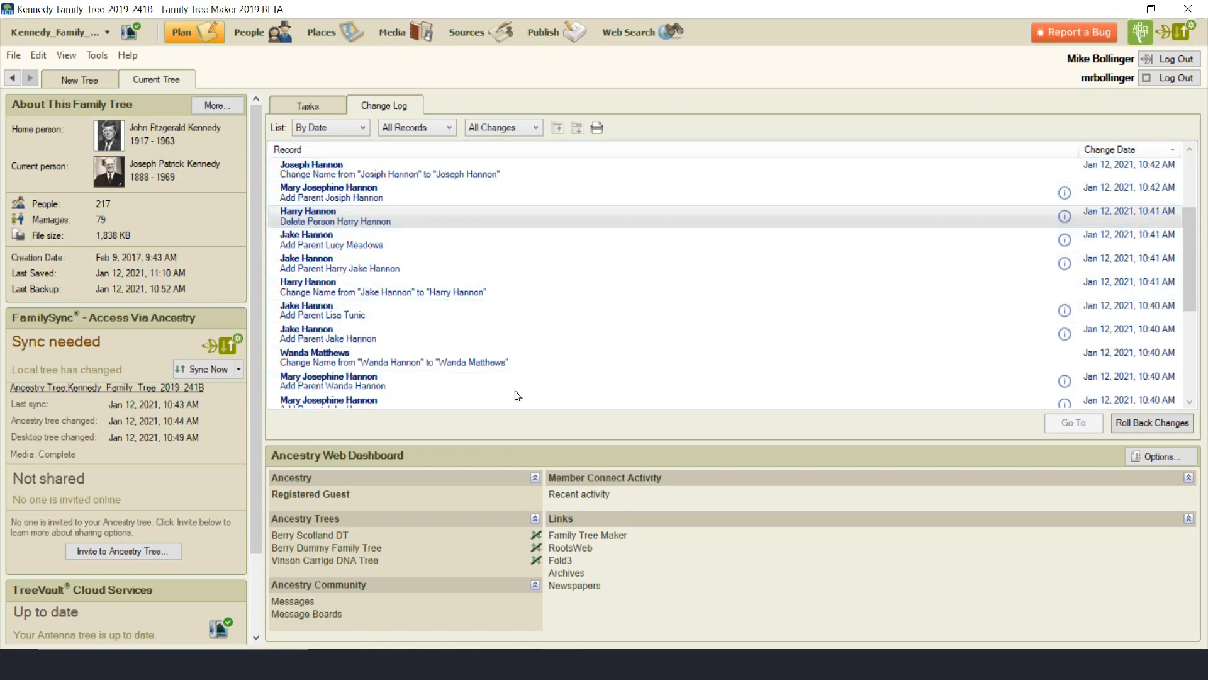
mouse_move(1190, 242)
mouse_down()
mouse_move(1204, 321)
mouse_move(1190, 224)
mouse_up()
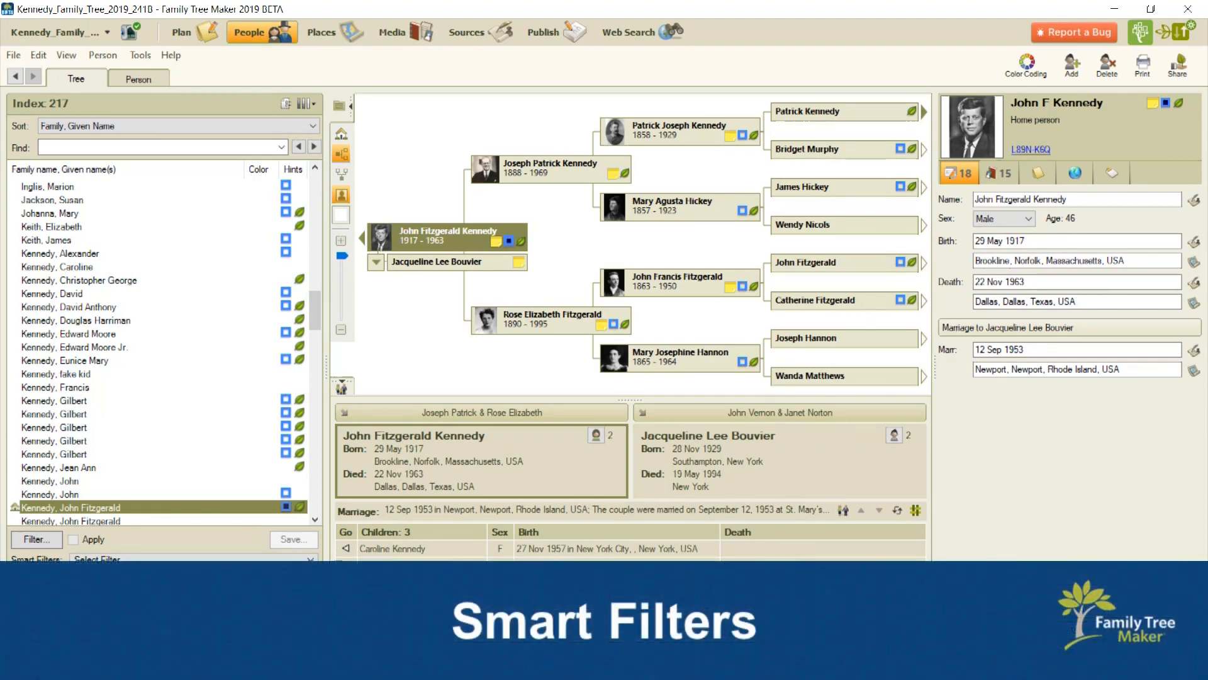
Step: Apply the Massachusetts smart filter to the people index and pick another saved smart filter
click(311, 560)
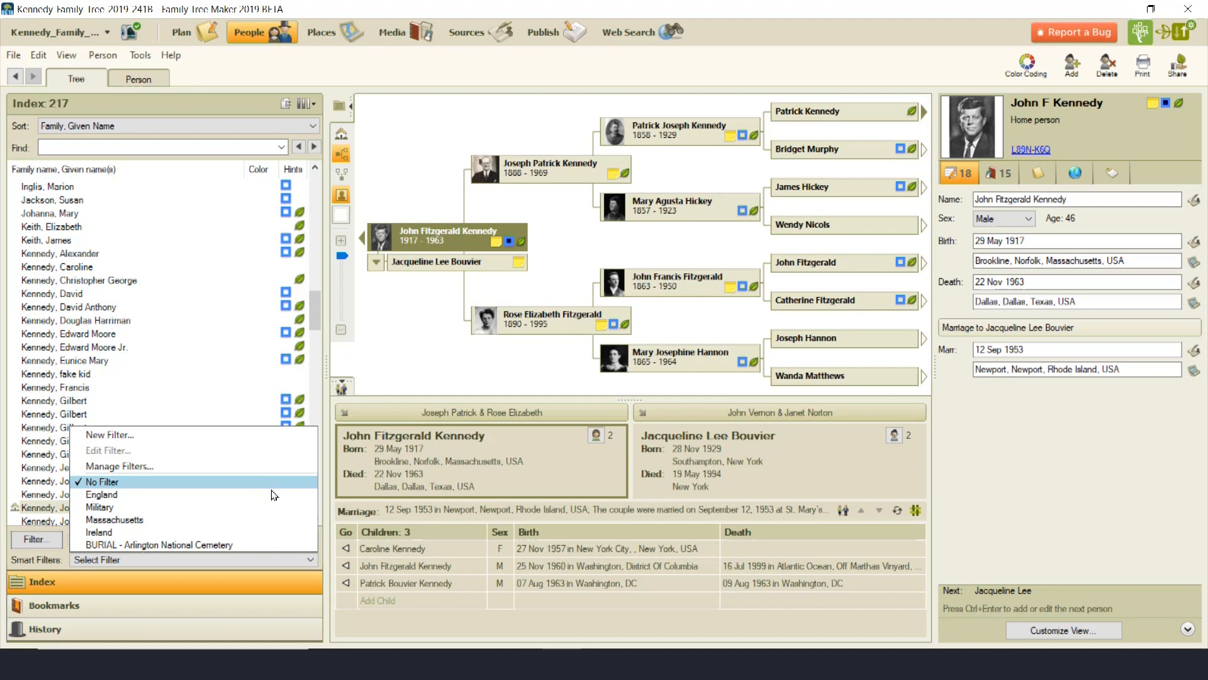
click(252, 520)
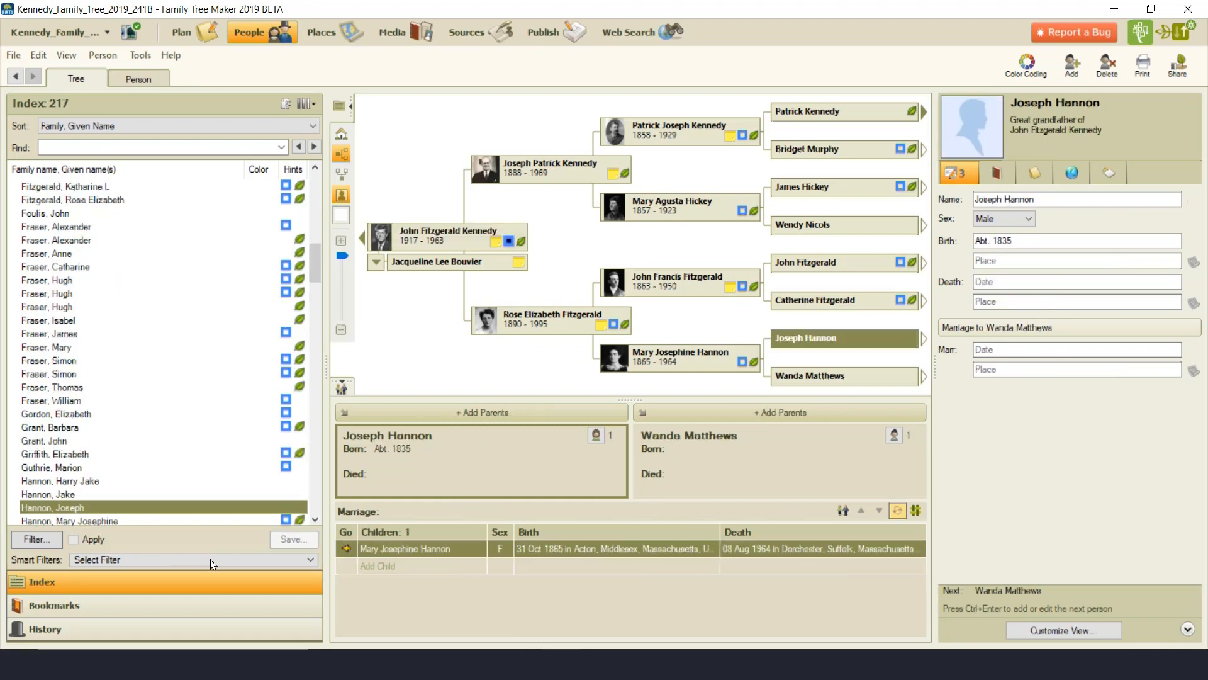
click(292, 569)
click(281, 507)
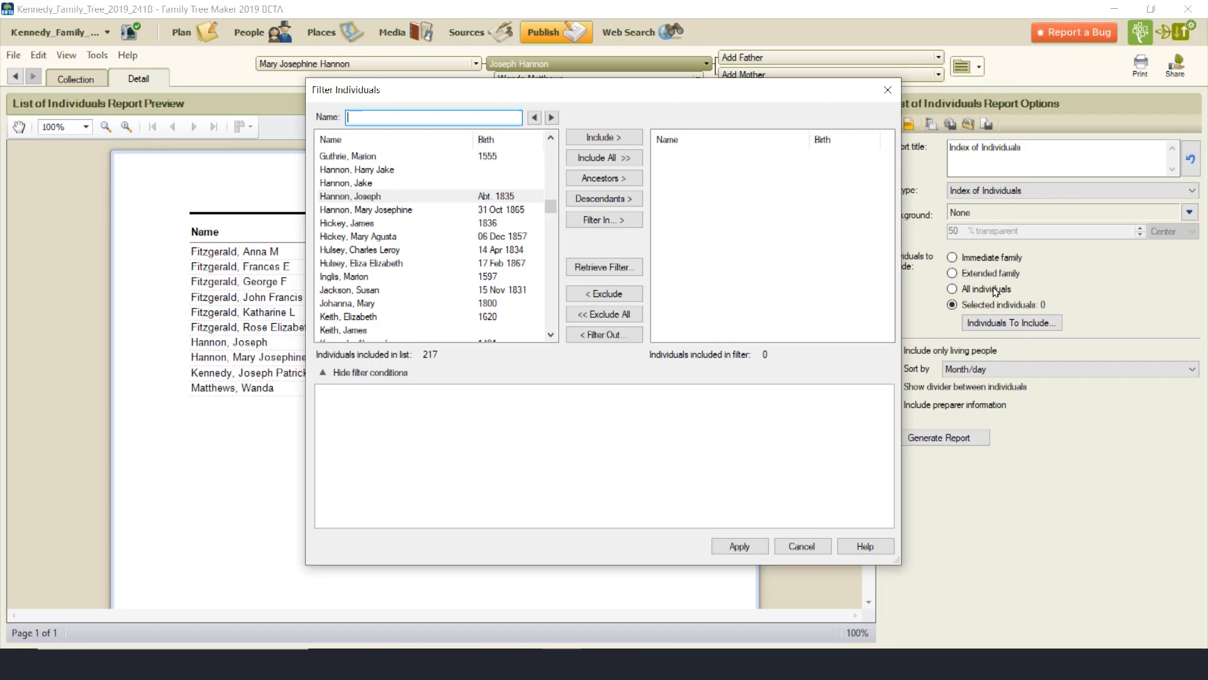
Step: Retrieve a saved filter for choosing the individuals in the Index of Individuals report
click(609, 273)
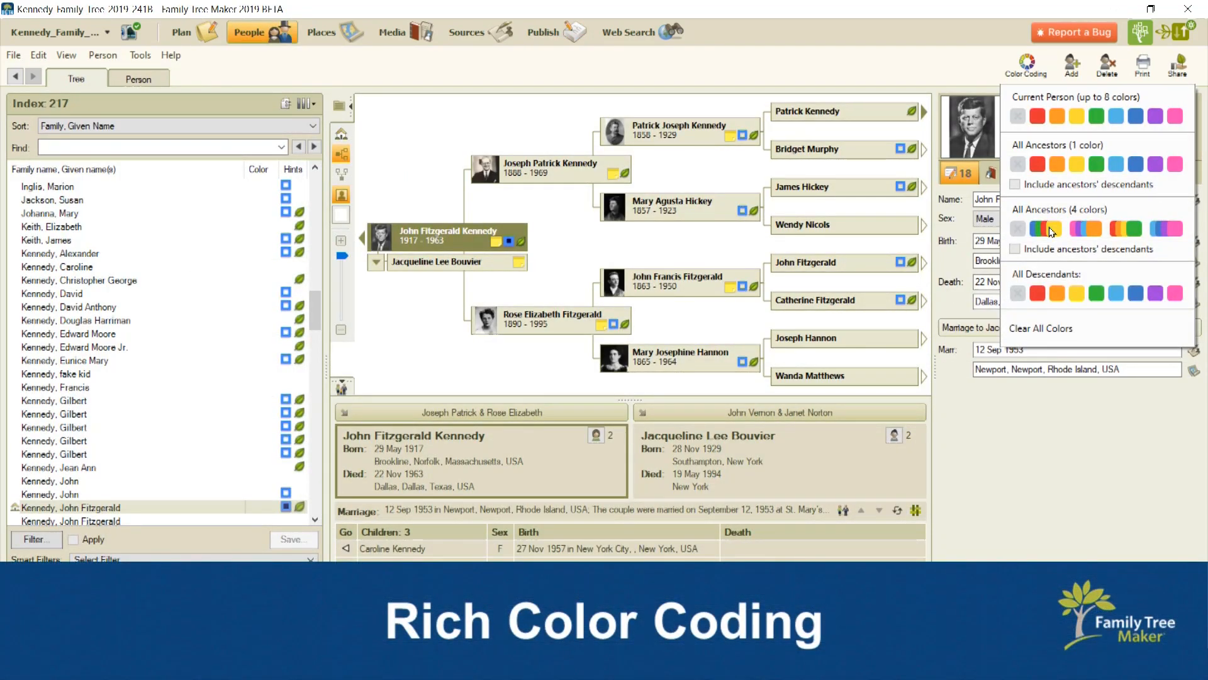
Step: Color-code all of John Fitzgerald Kennedy's ancestors with the blue, green, red and yellow four-color set, including the ancestors' descendants
click(1051, 233)
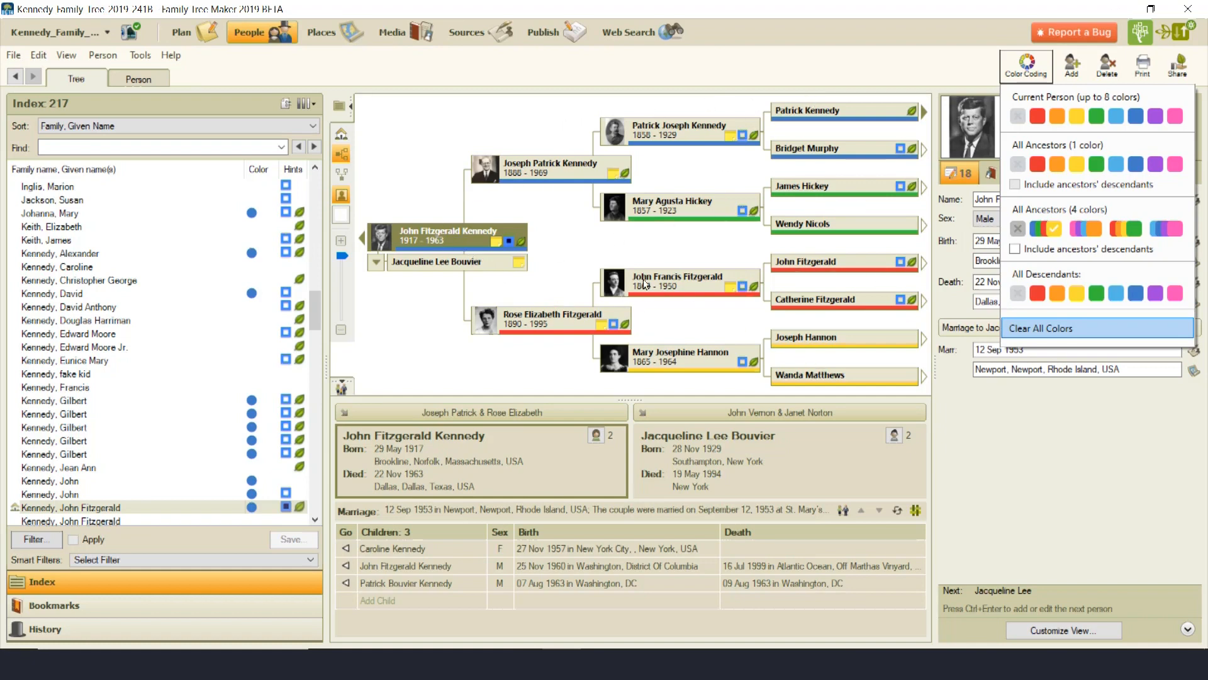
drag(317, 311, 316, 409)
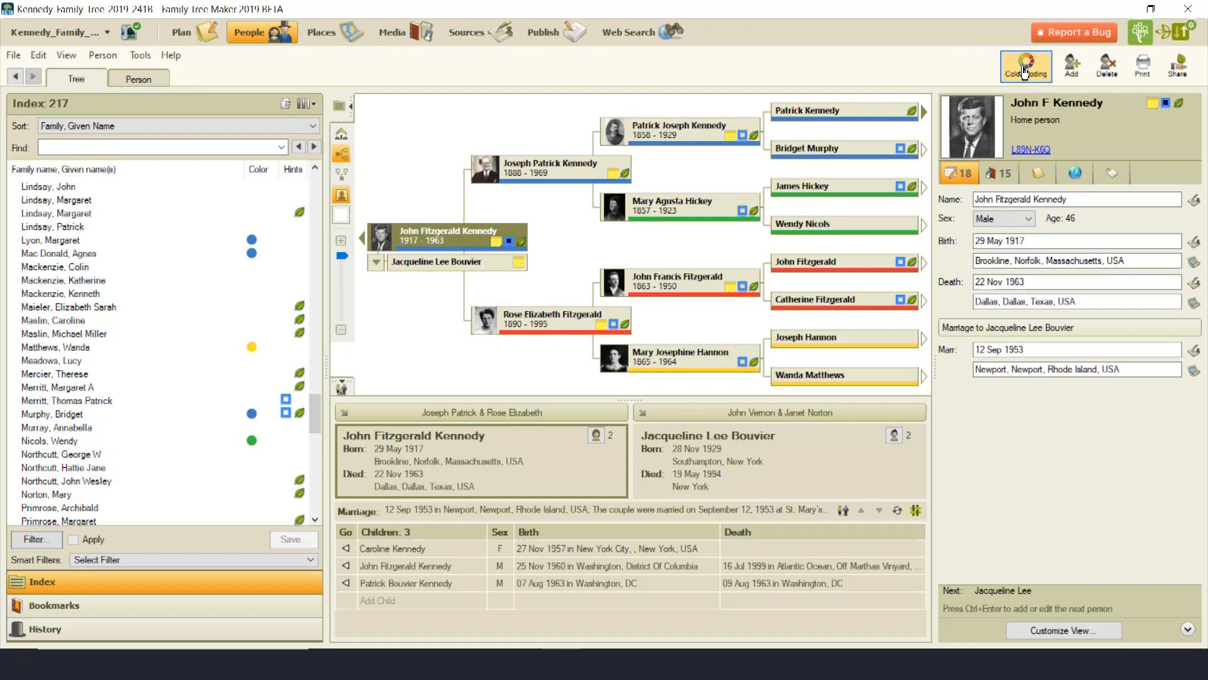
click(1024, 68)
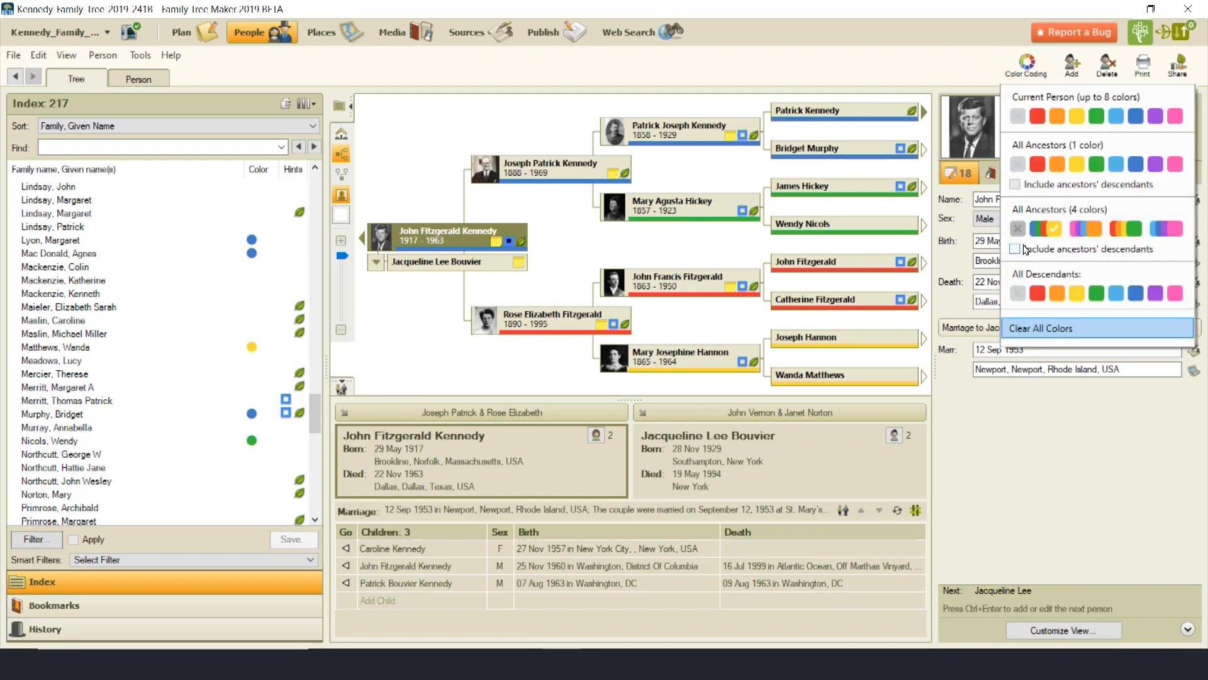
click(1017, 249)
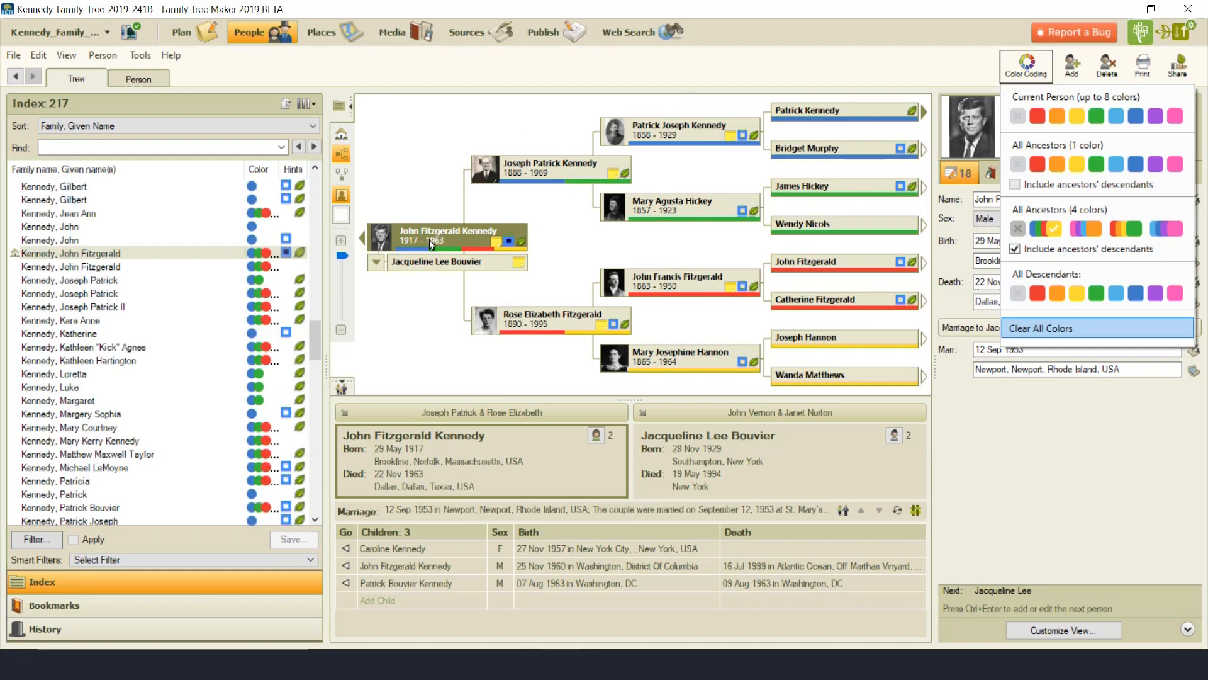
Step: Color-code all of Jacqueline Lee Bouvier's ancestors with the light blue, blue, purple and pink set, including the ancestors' descendants
click(423, 264)
click(423, 264)
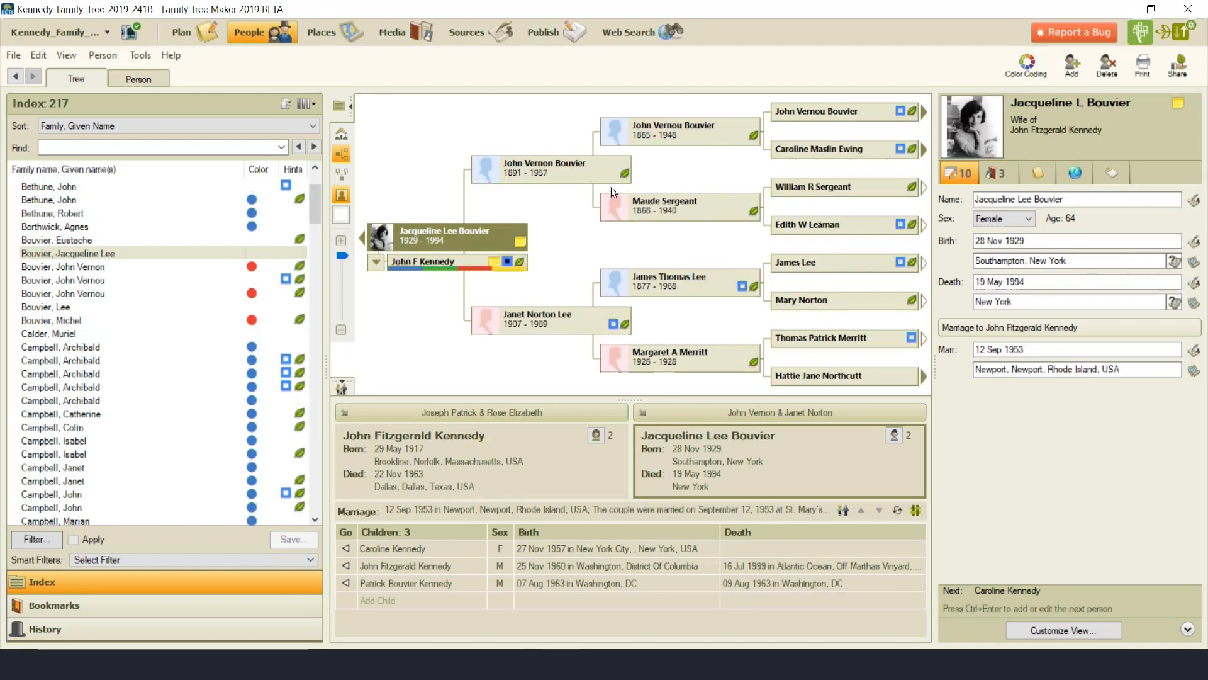
click(1027, 63)
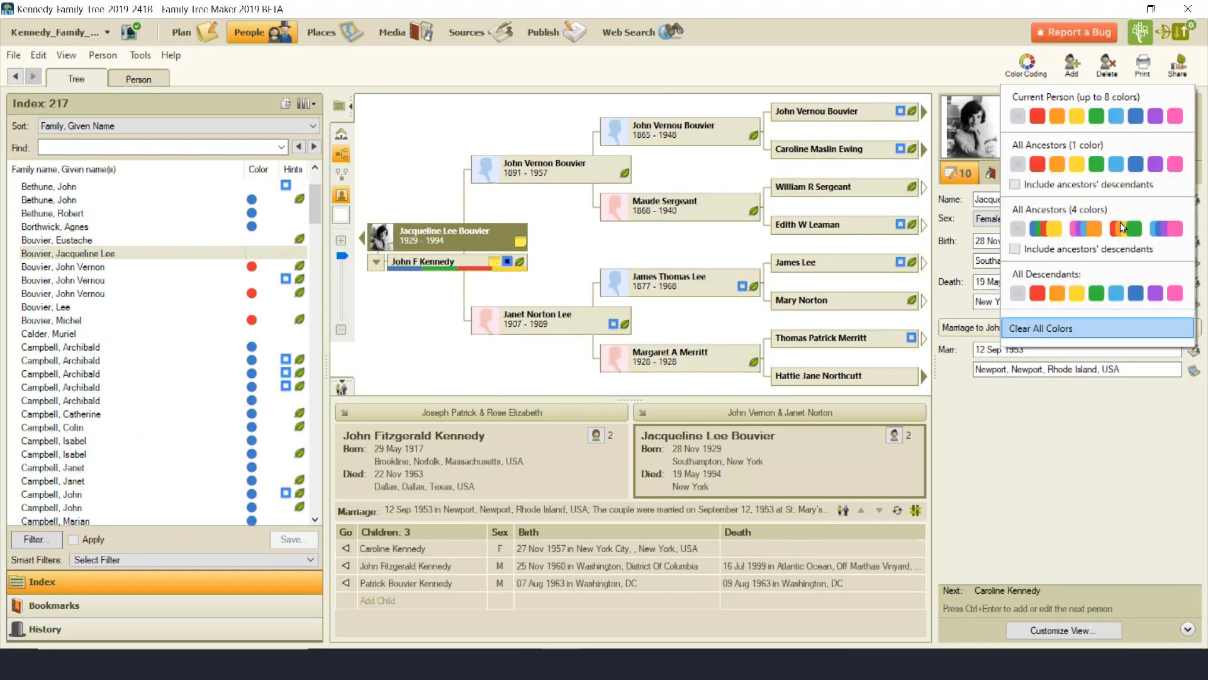
click(1166, 230)
click(1015, 250)
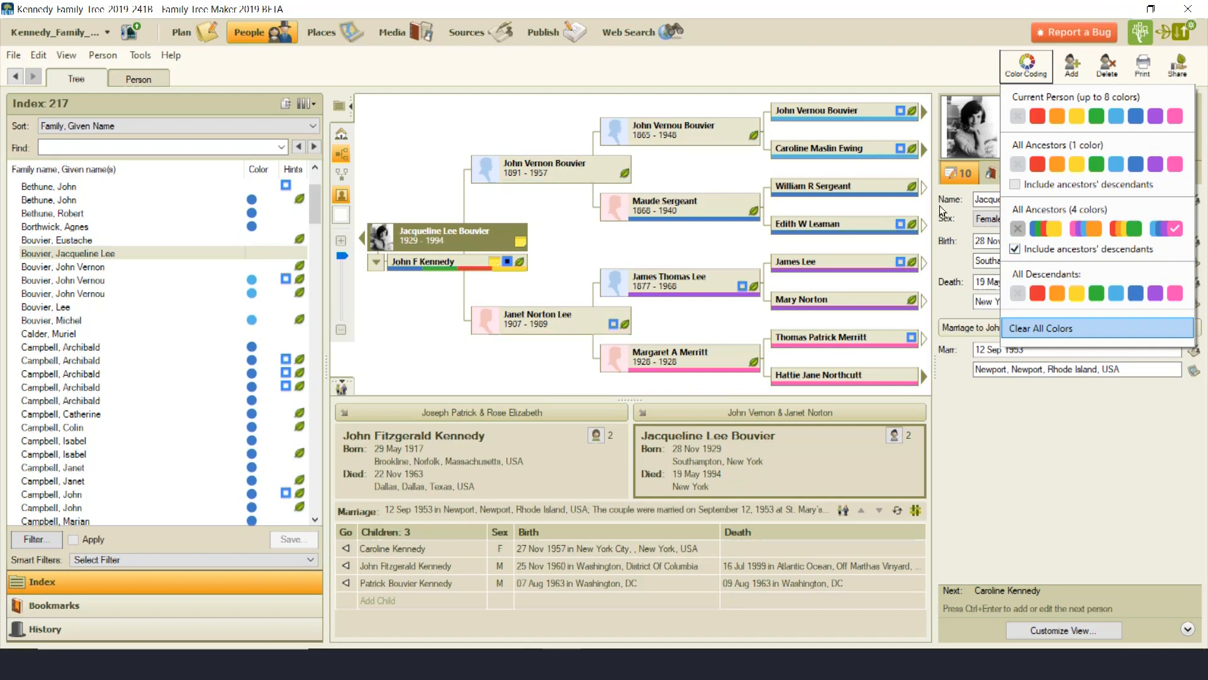
click(346, 567)
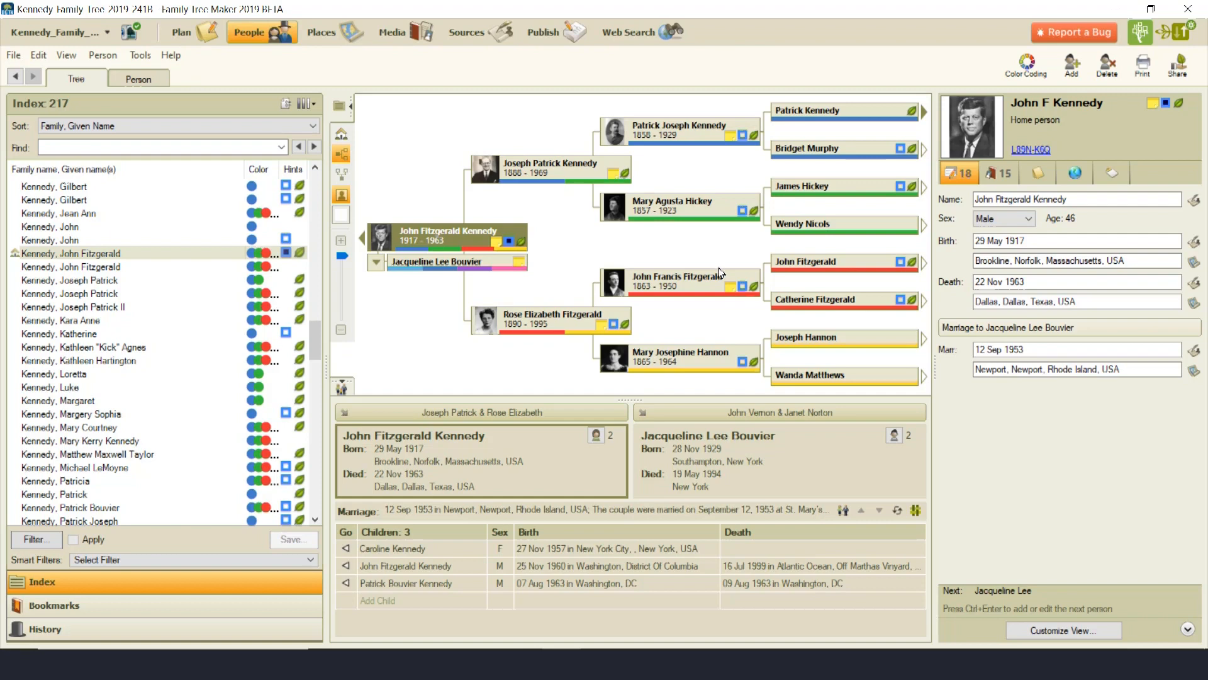
click(818, 111)
double_click(975, 129)
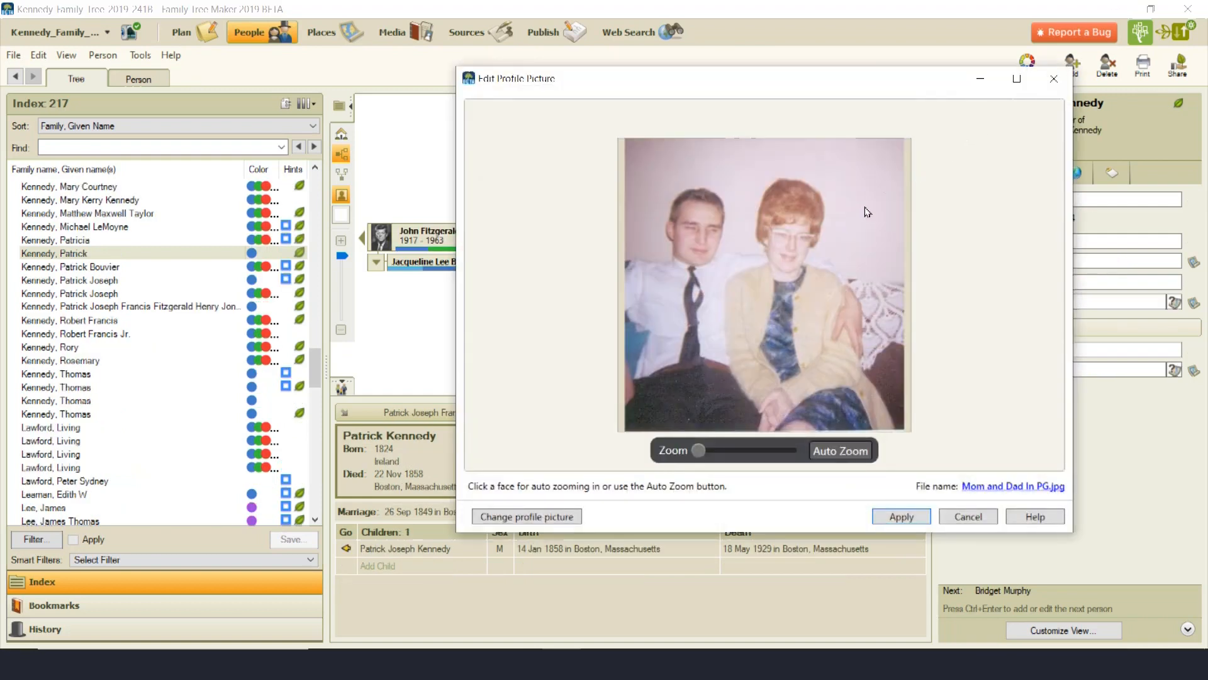
click(829, 453)
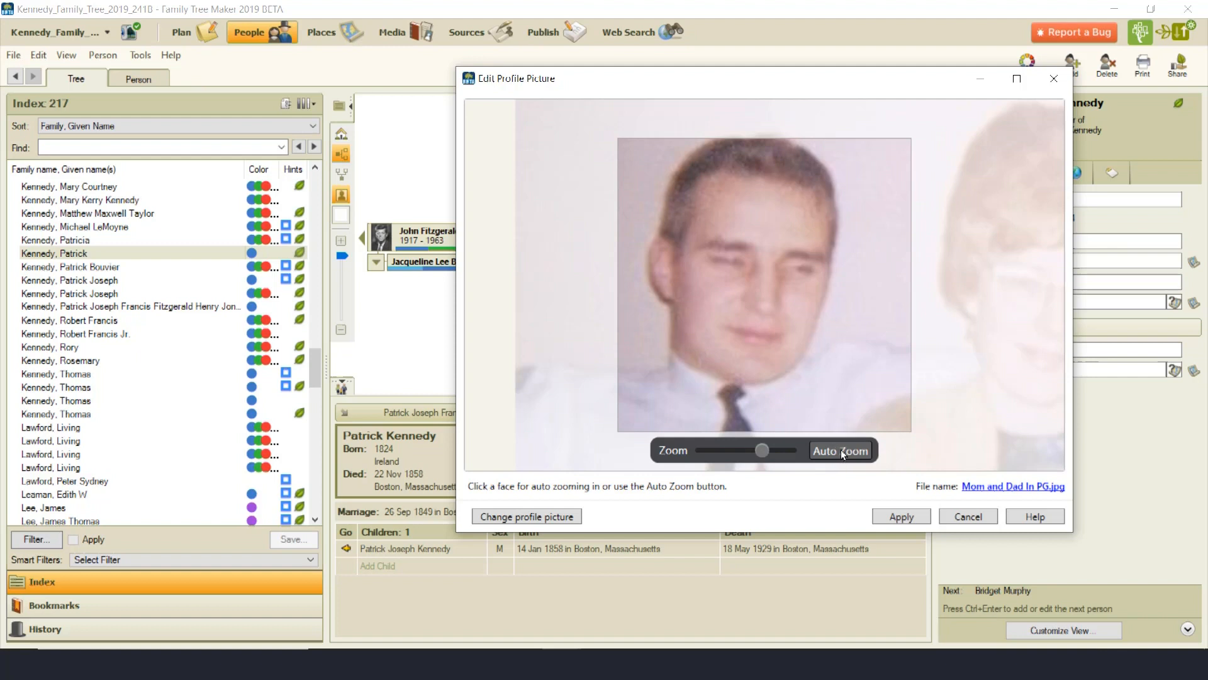
click(836, 444)
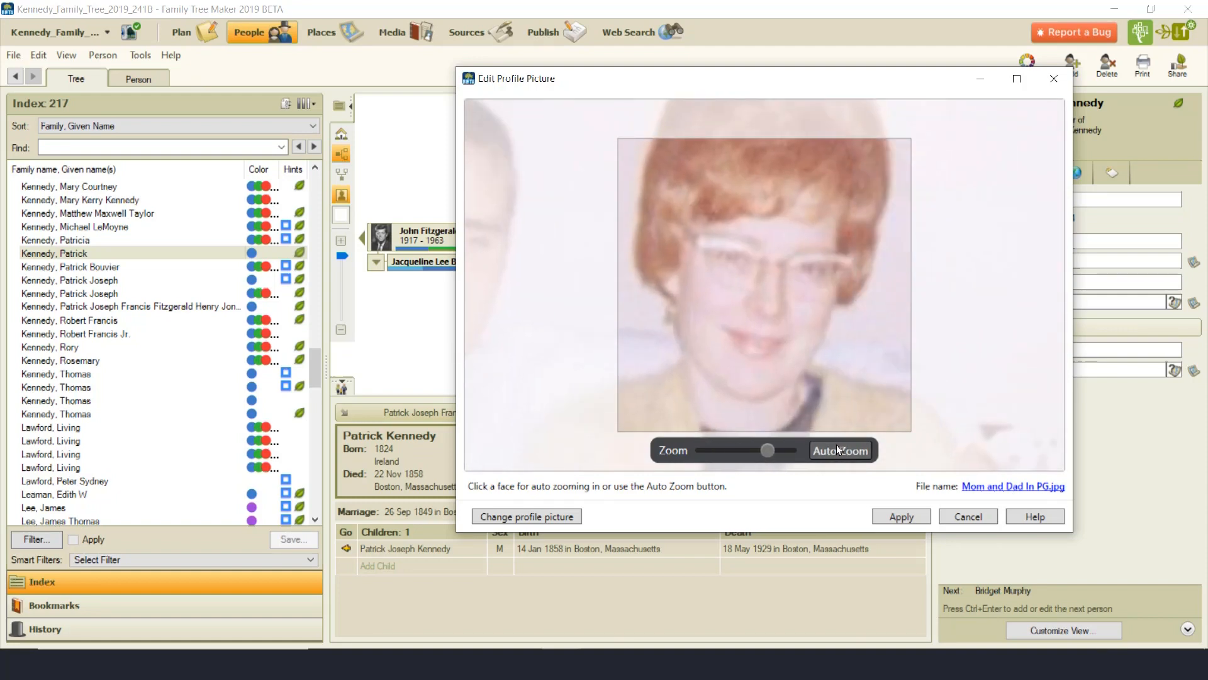
click(836, 444)
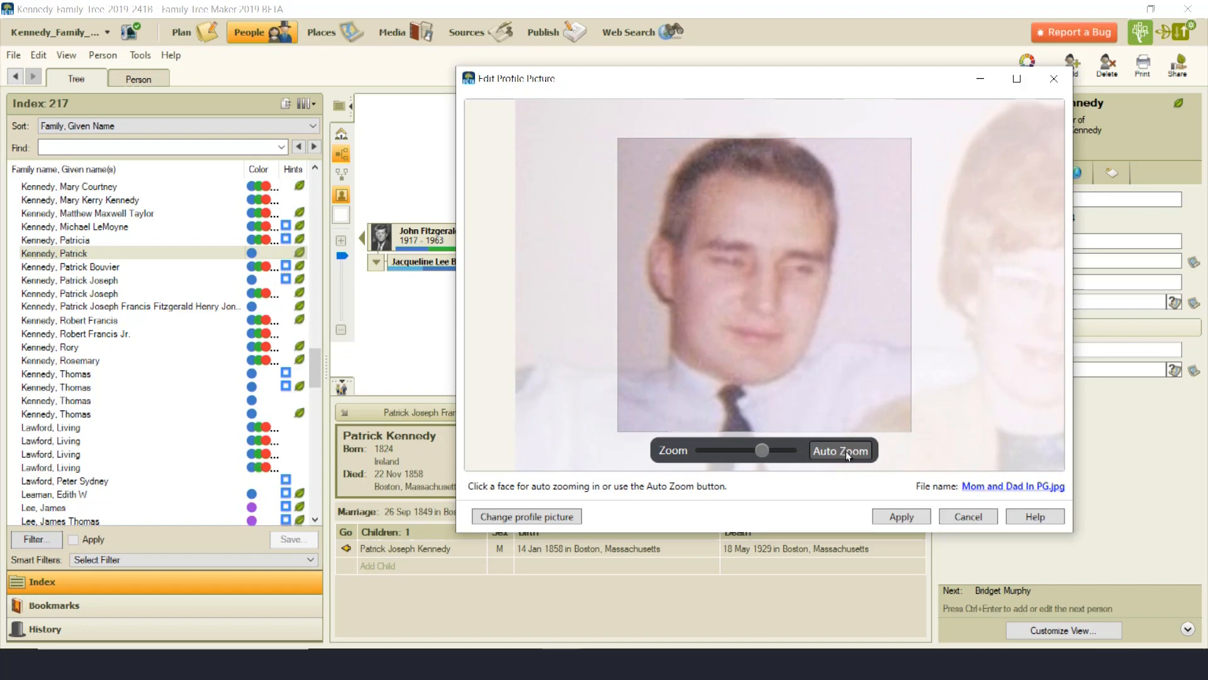
click(901, 516)
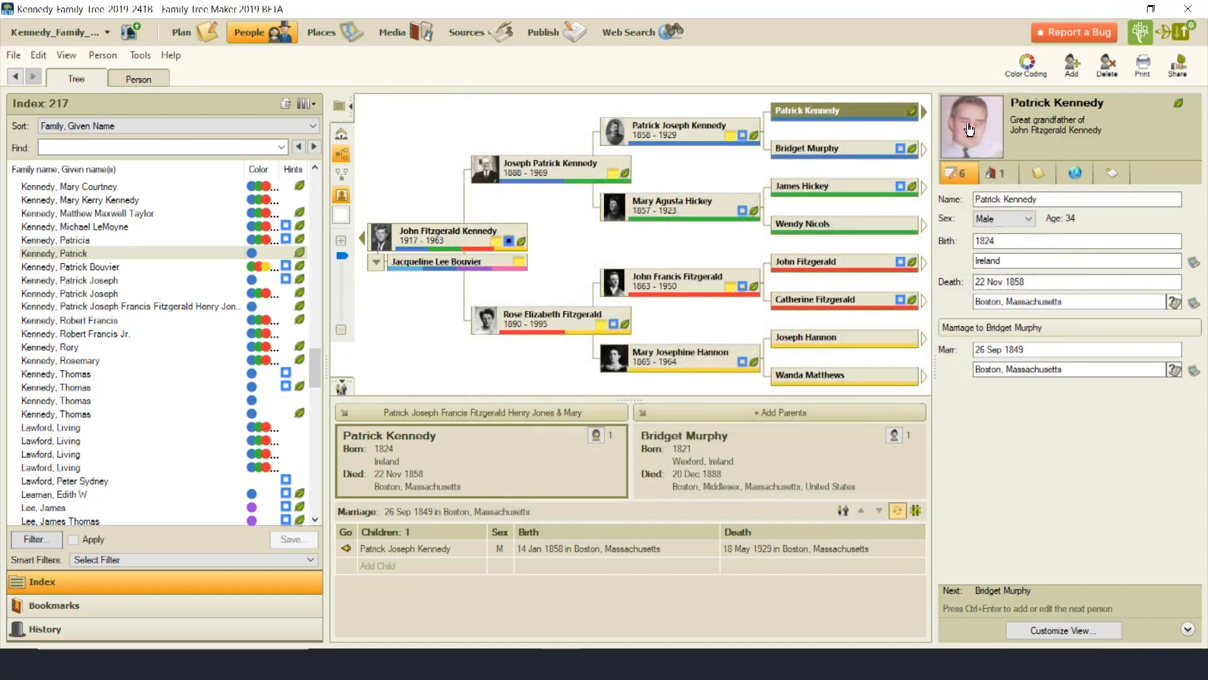
click(969, 130)
drag(762, 450, 697, 451)
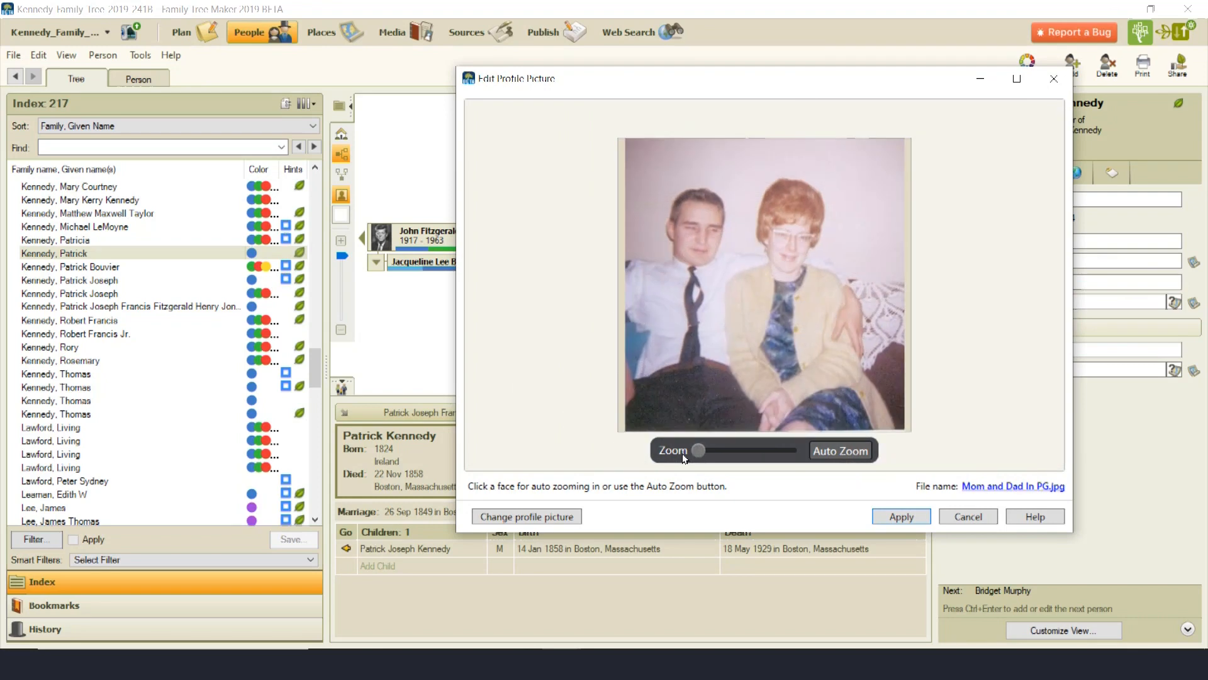
key(Escape)
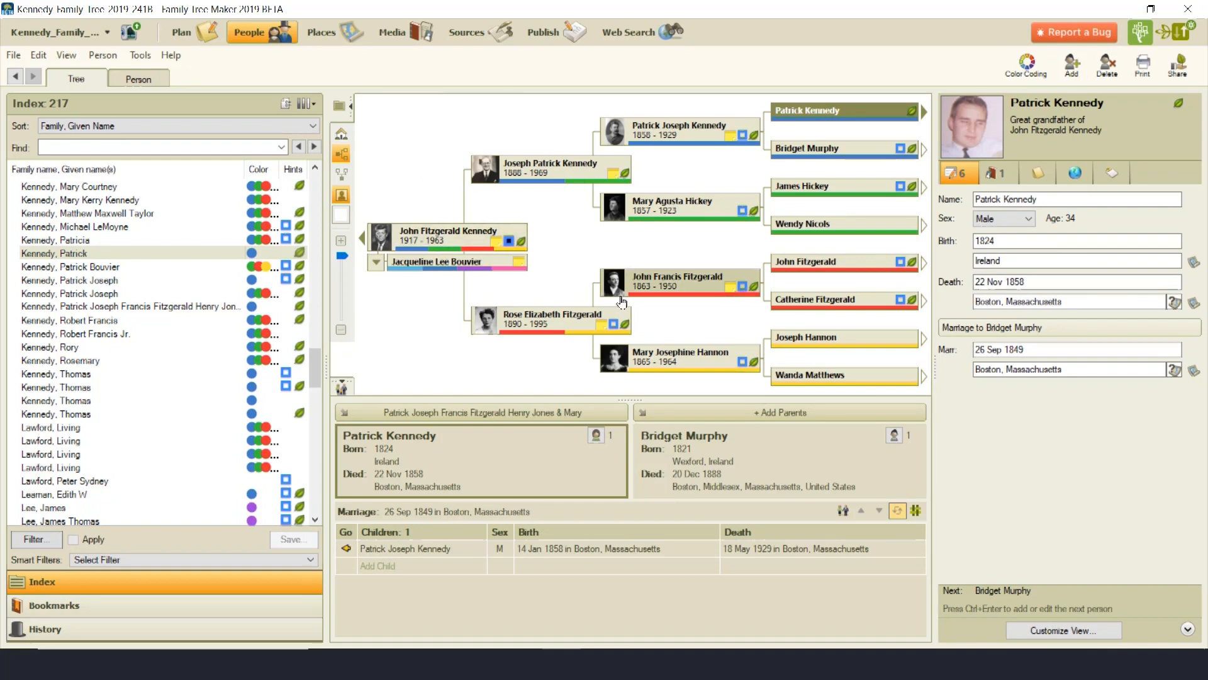
Step: Search the Tree Browser for "2006" and select the My Family_2006 tree
click(98, 35)
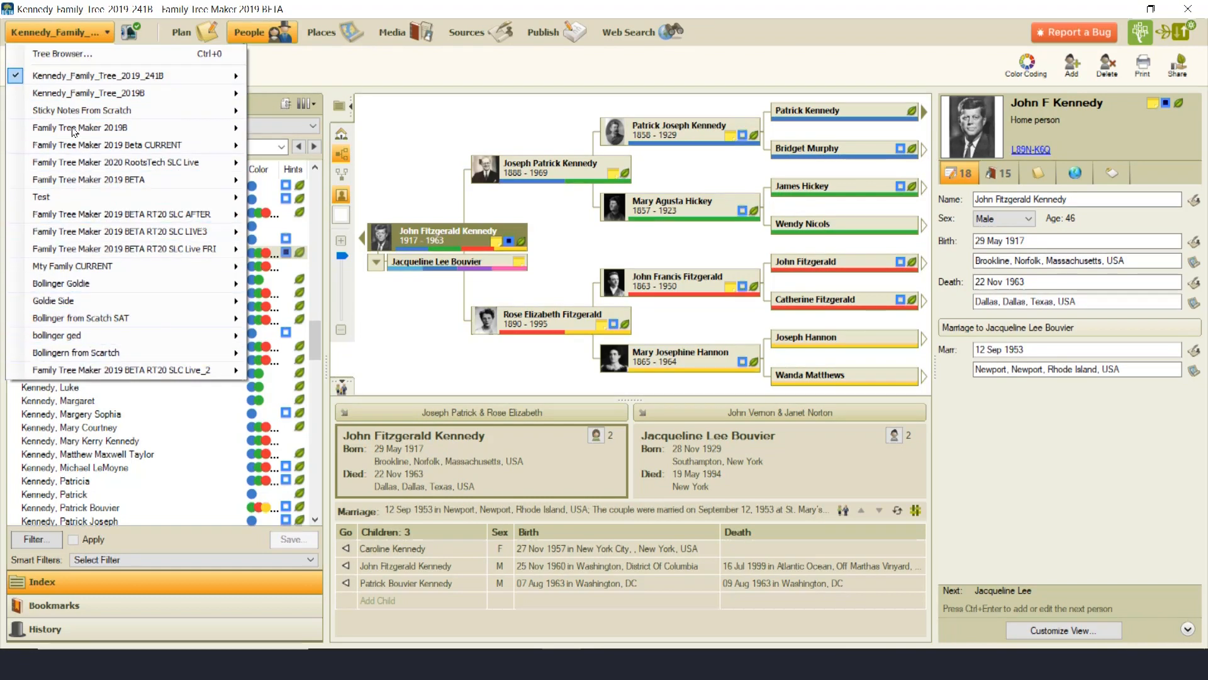
click(93, 56)
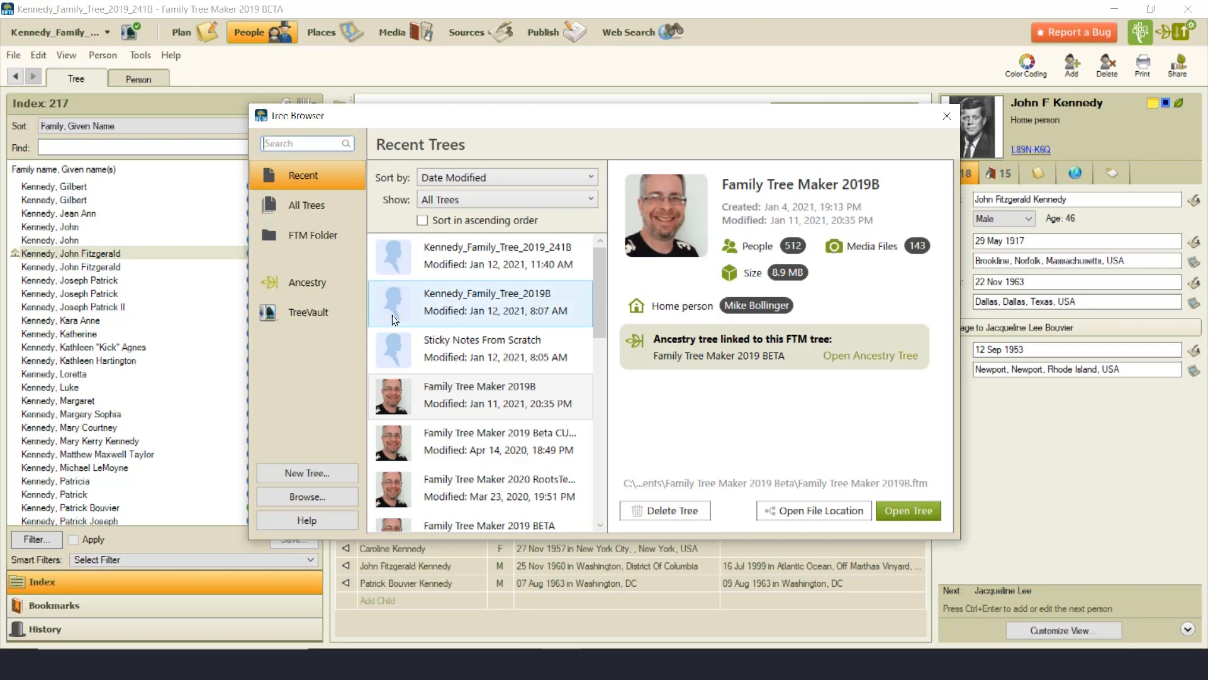
text(2006)
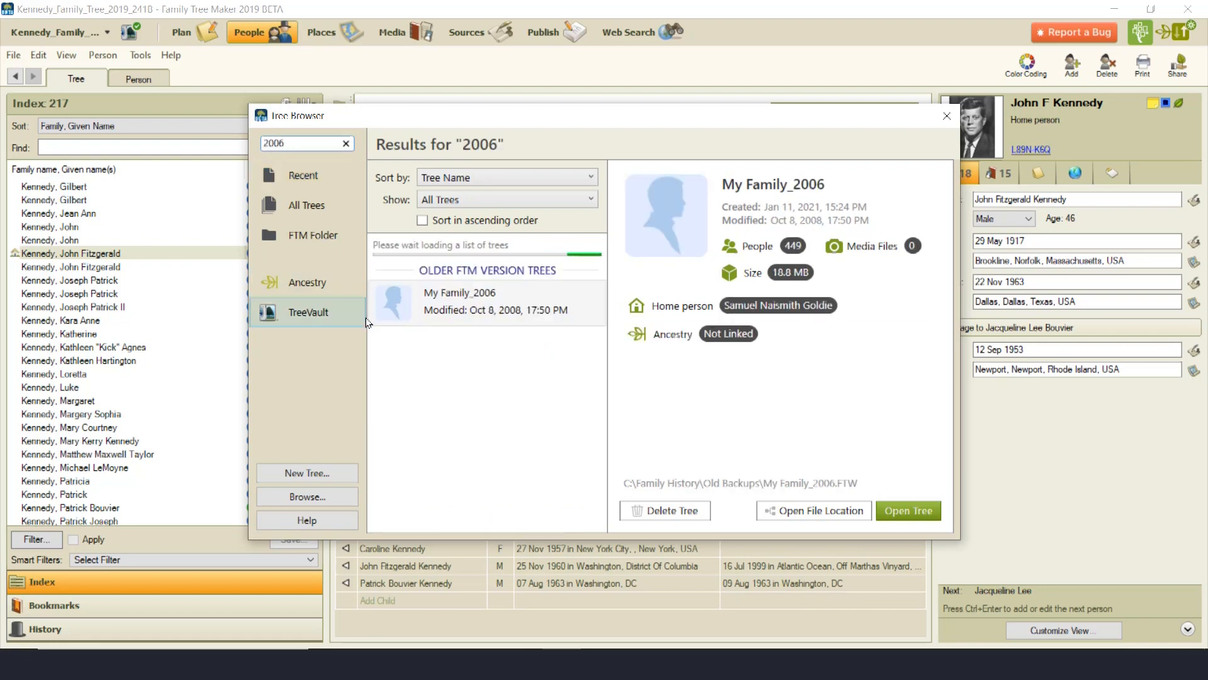
click(491, 313)
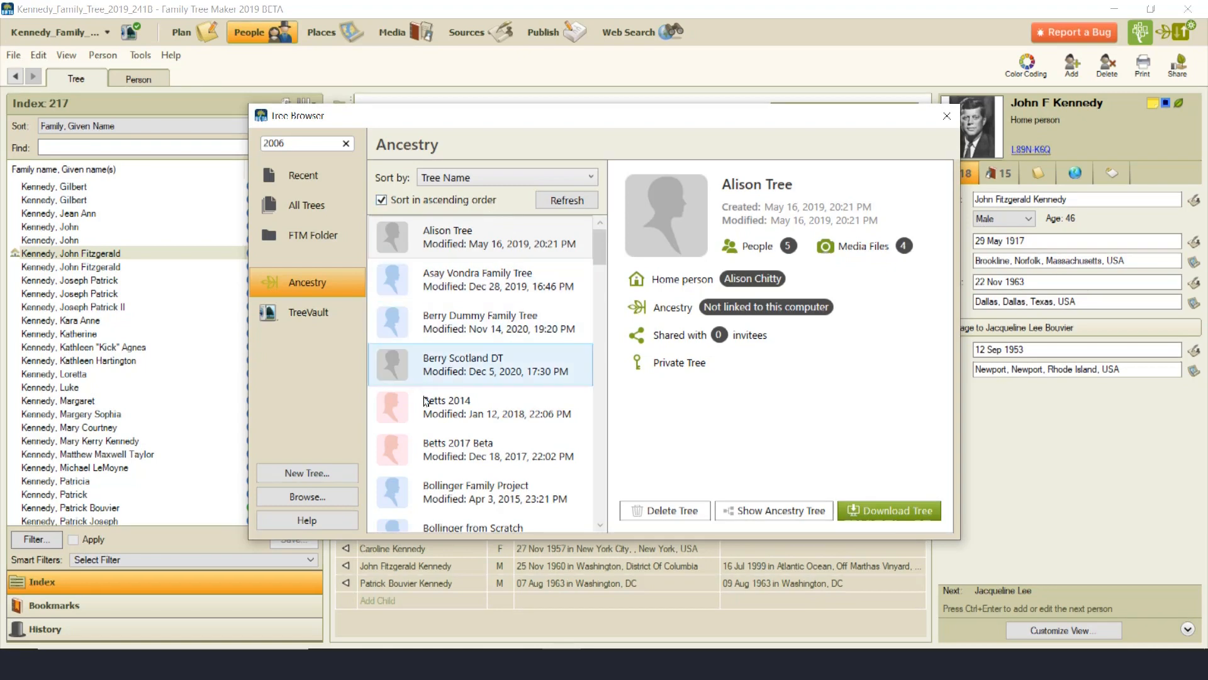
Step: Select the Ancestry tree named Download Tree and download it
drag(600, 246, 599, 302)
click(439, 379)
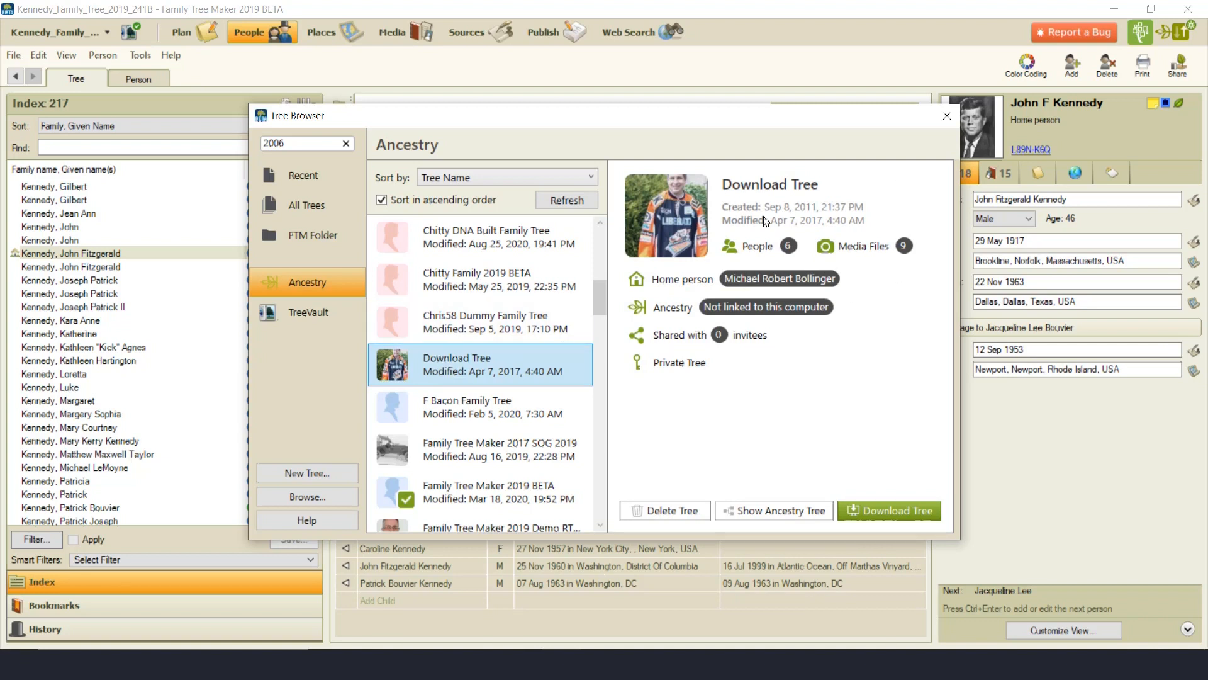
click(881, 511)
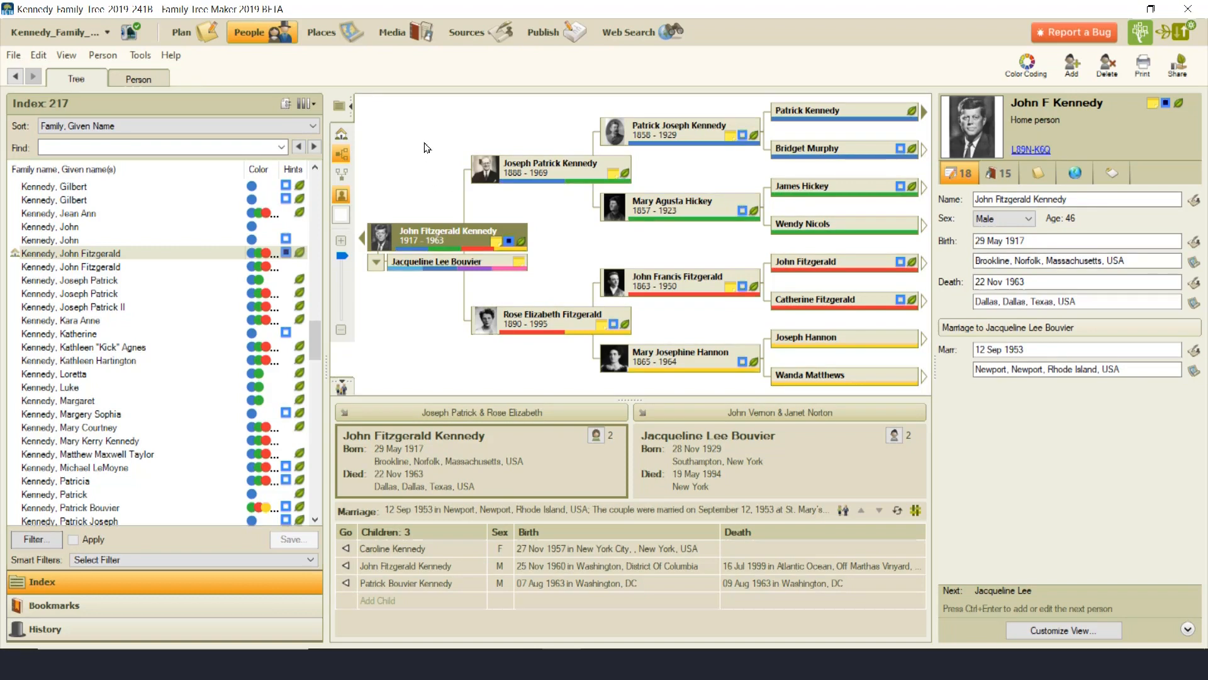
Step: Open the FamilySearch hint for John Fitzgerald Kennedy from his box in the pedigree chart
click(510, 242)
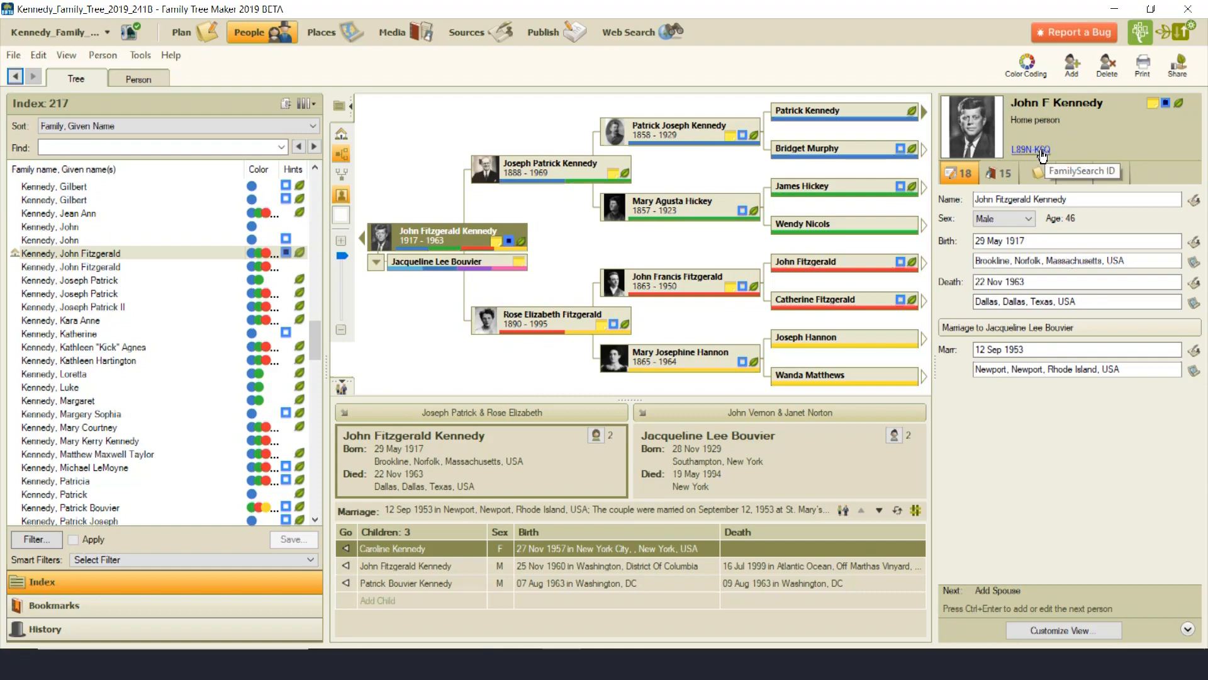
mouse_move(510, 241)
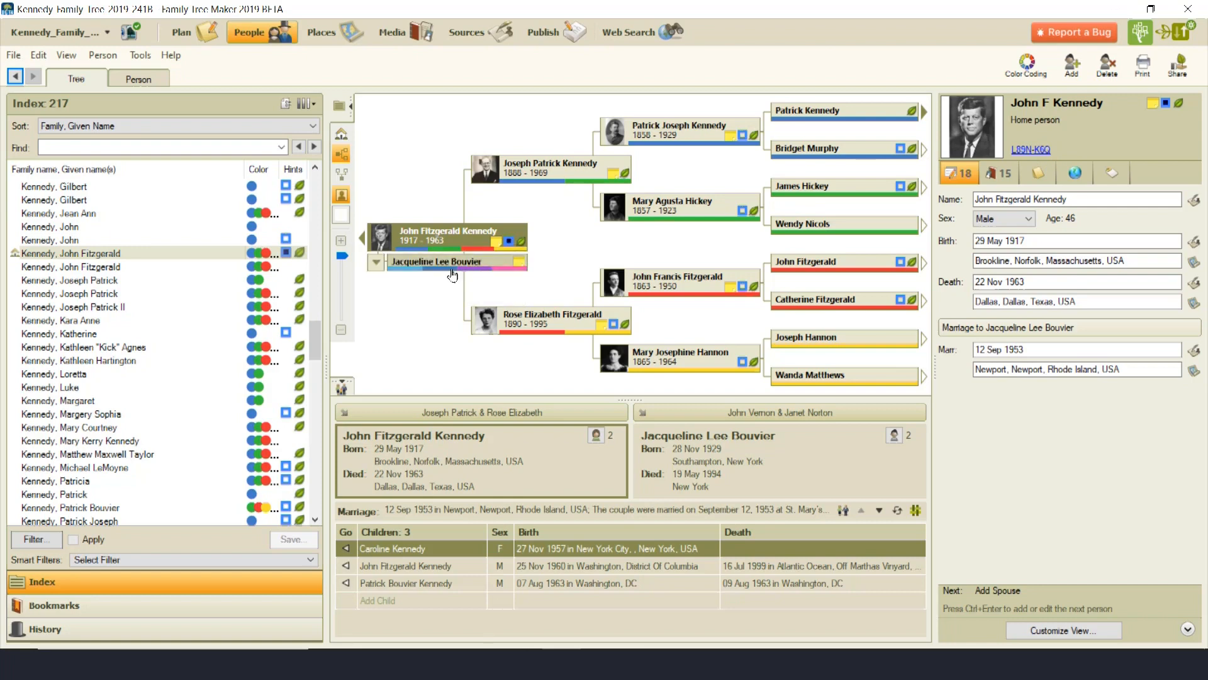
click(510, 242)
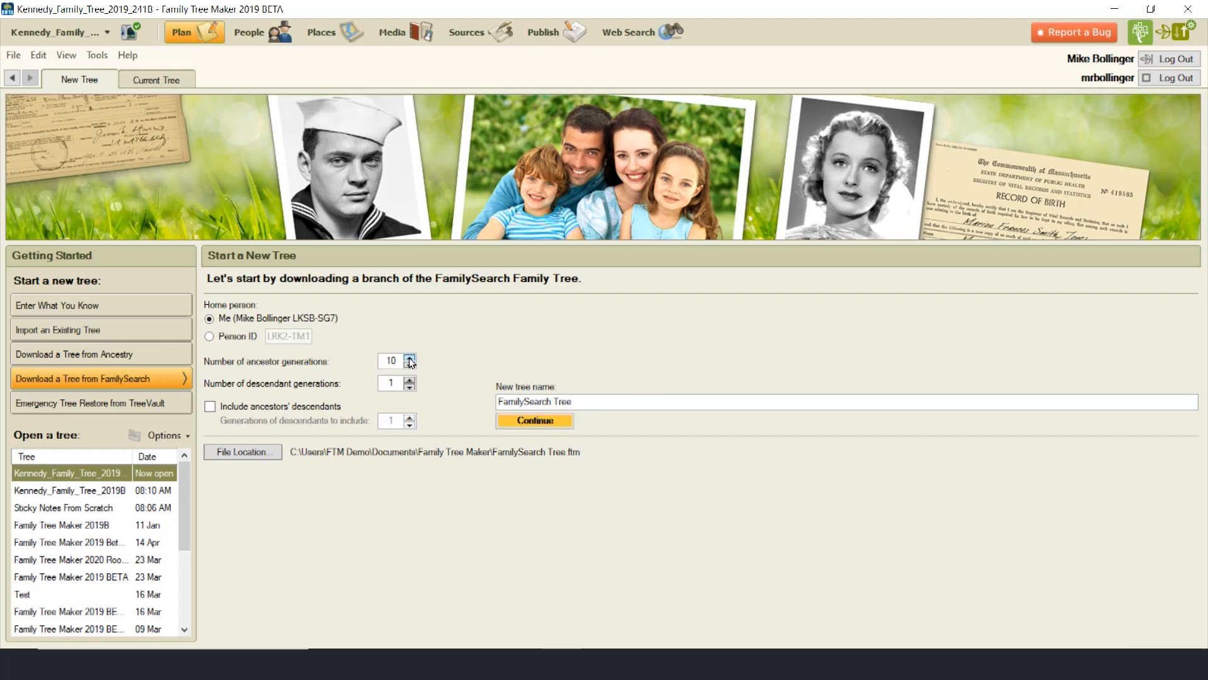
Step: Raise the ancestor and descendant generation counts for the FamilySearch tree download and include ancestors' descendants
click(410, 359)
click(409, 381)
click(214, 408)
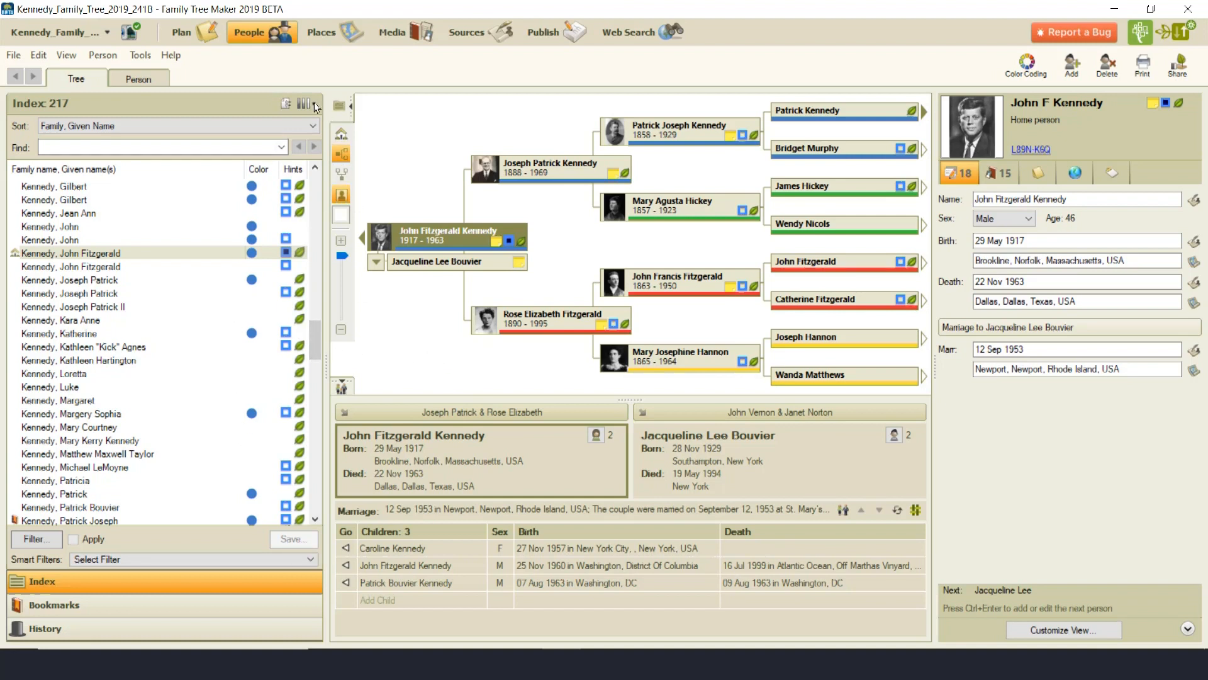
Step: Search the people index for "kenn" and look through the Kennedy entries with their color and hint markers
drag(315, 334, 315, 291)
click(171, 147)
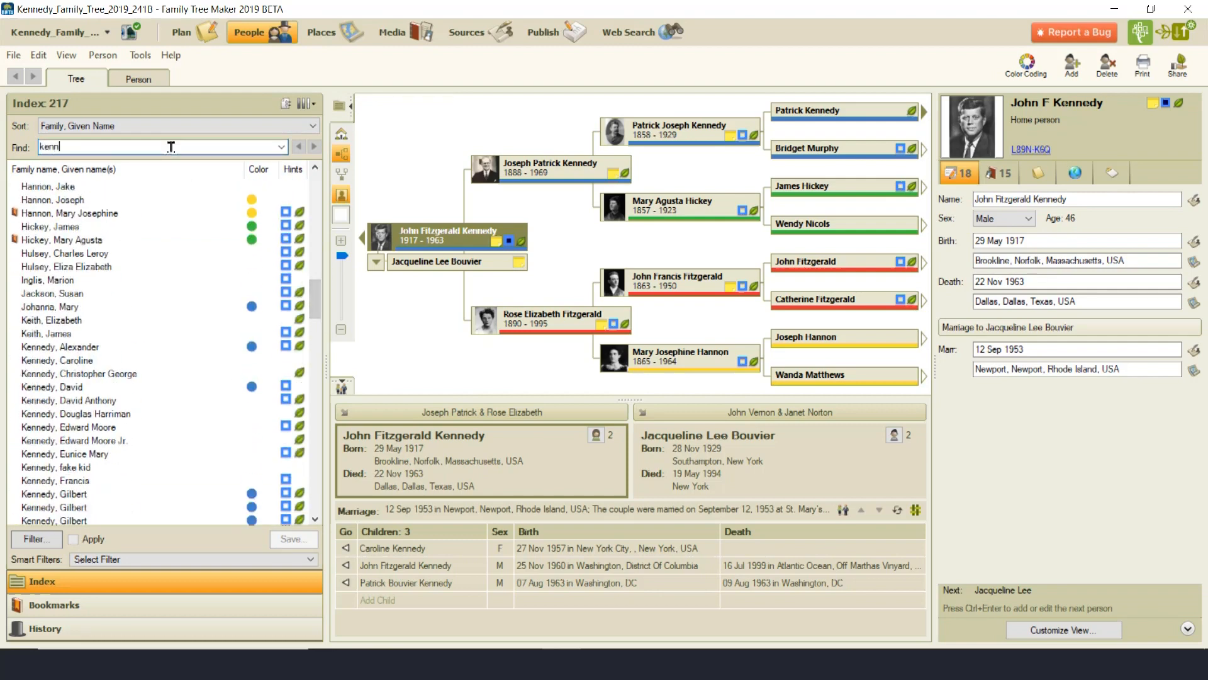
drag(316, 309, 340, 316)
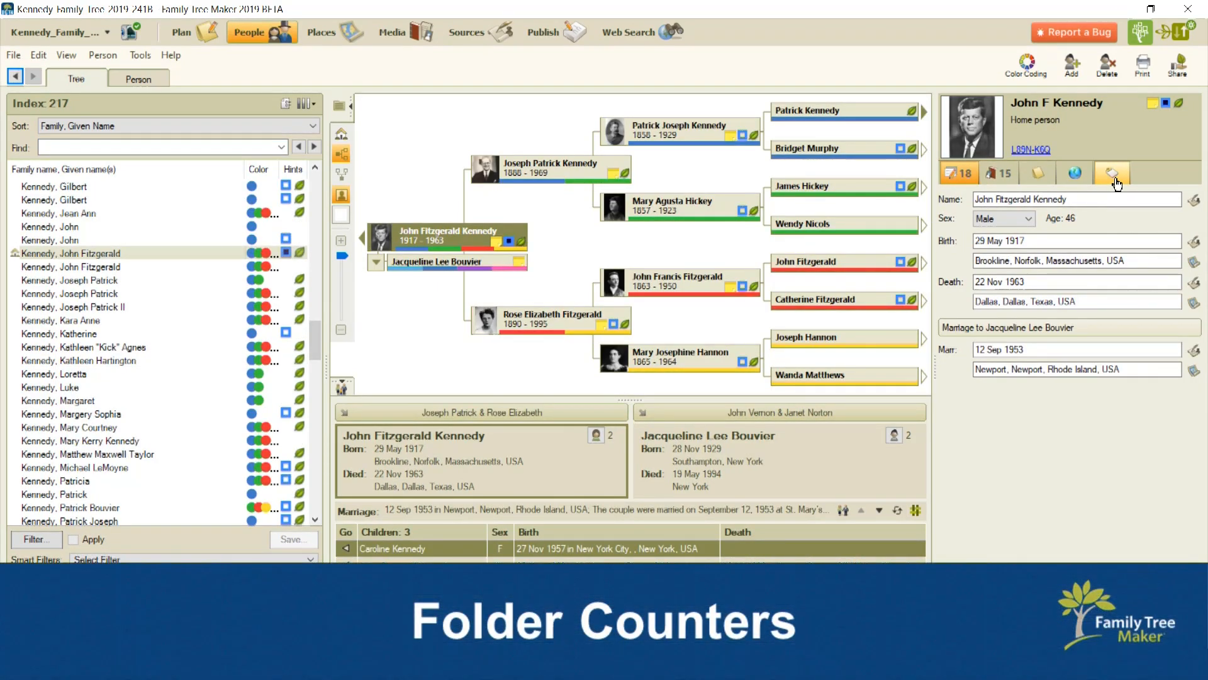
Step: Review the web links recorded for John F Kennedy and display his media items in the person details
click(1082, 181)
click(1082, 182)
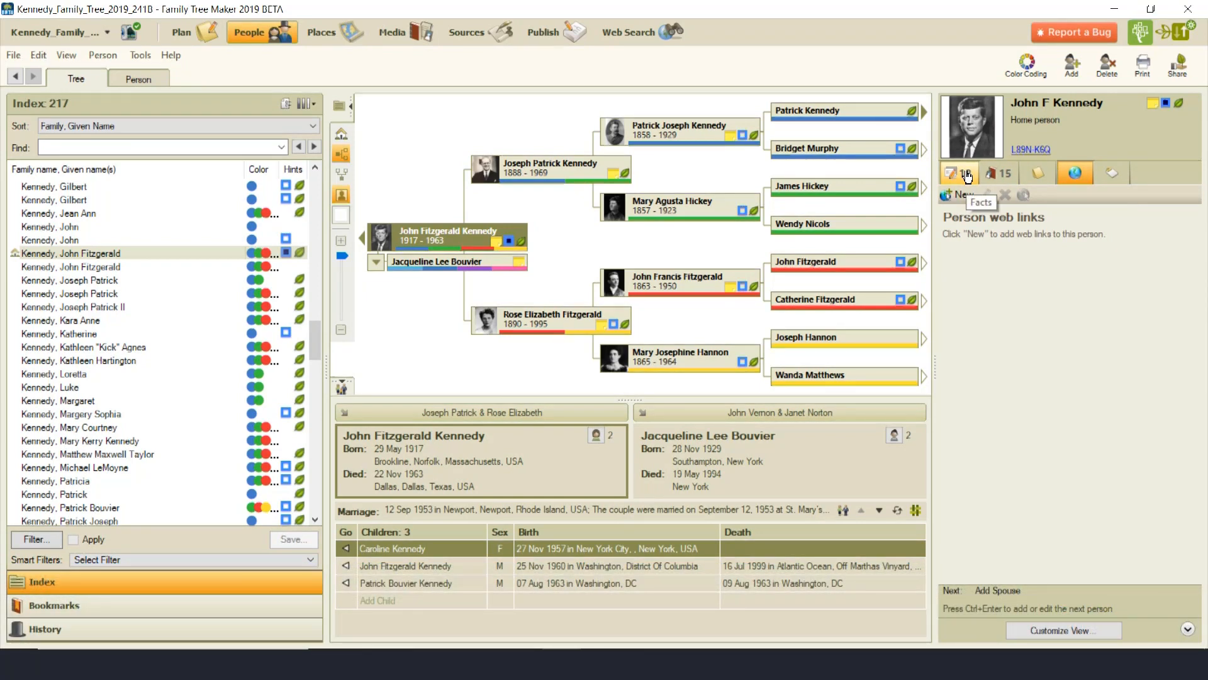
click(967, 176)
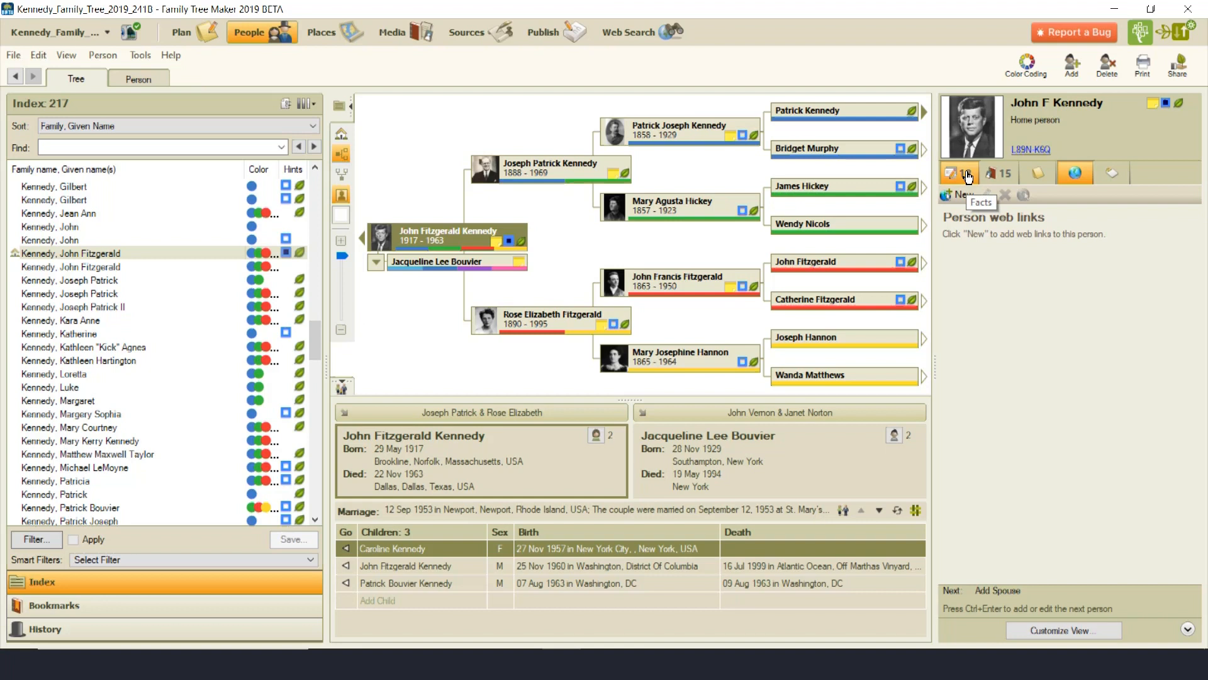
click(1003, 182)
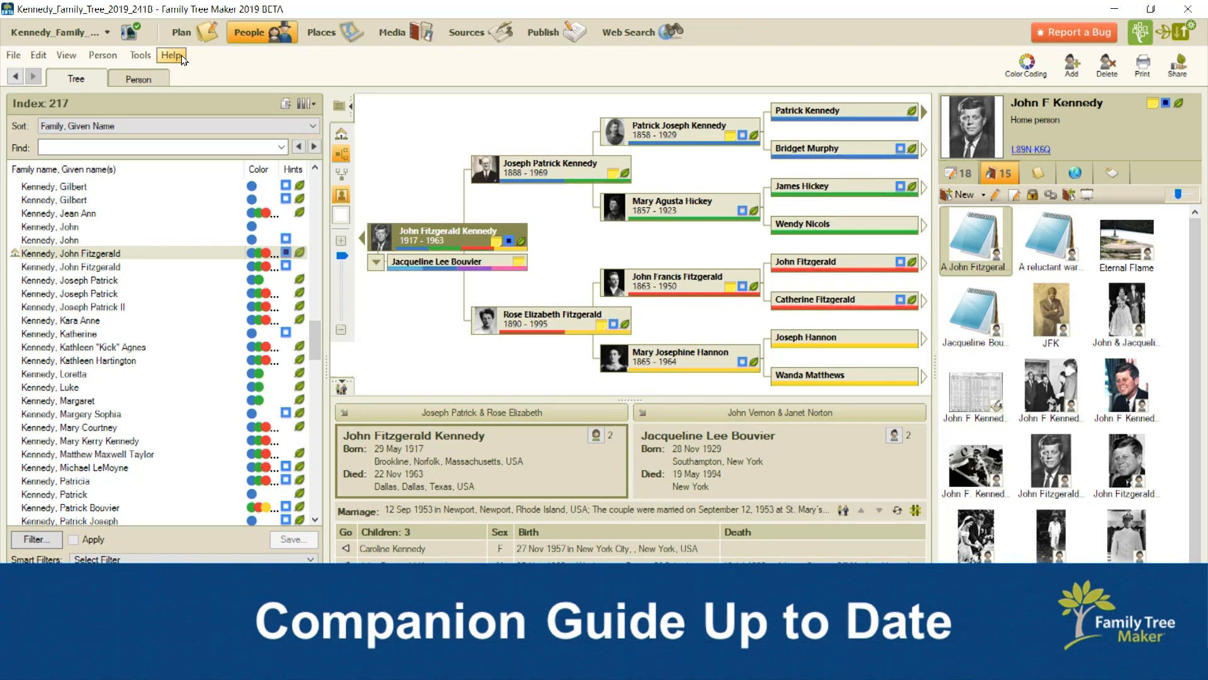
Step: Open the FTM 2019 Companion Guide from the program's help resources
click(171, 55)
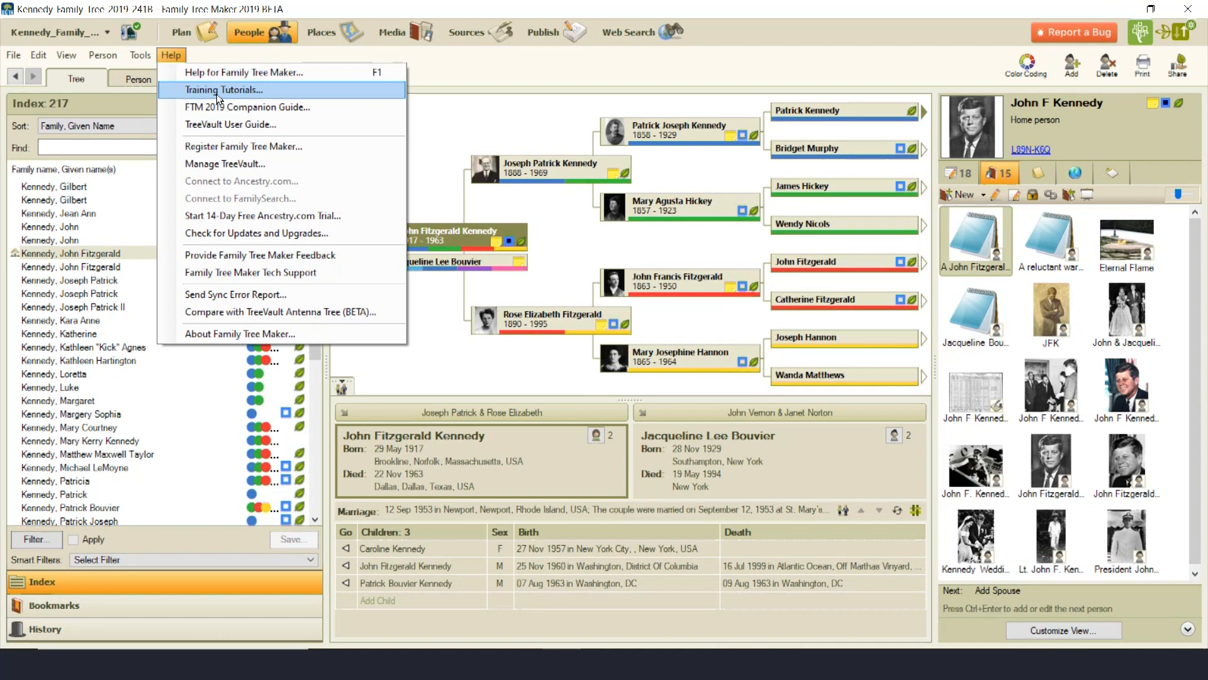
click(275, 108)
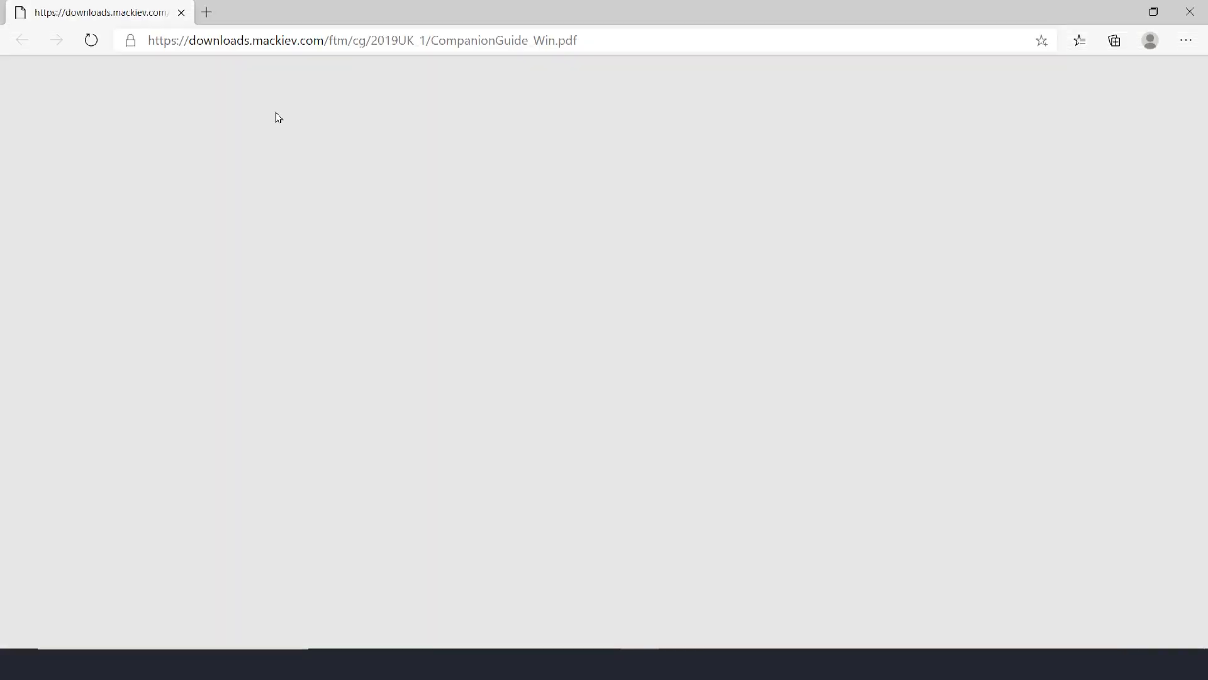